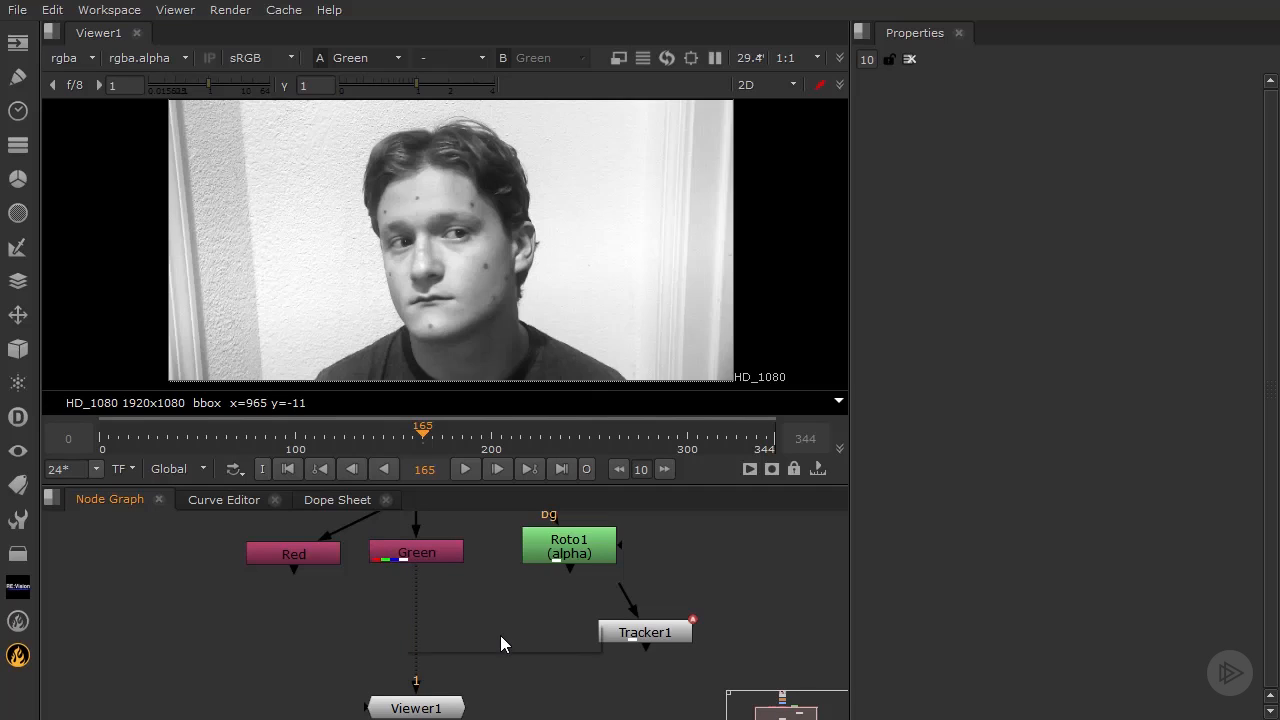
# Add a CameraTracker node and insert it between the Green node and Viewer1
pyautogui.press('Tab')
pyautogui.write('camera')
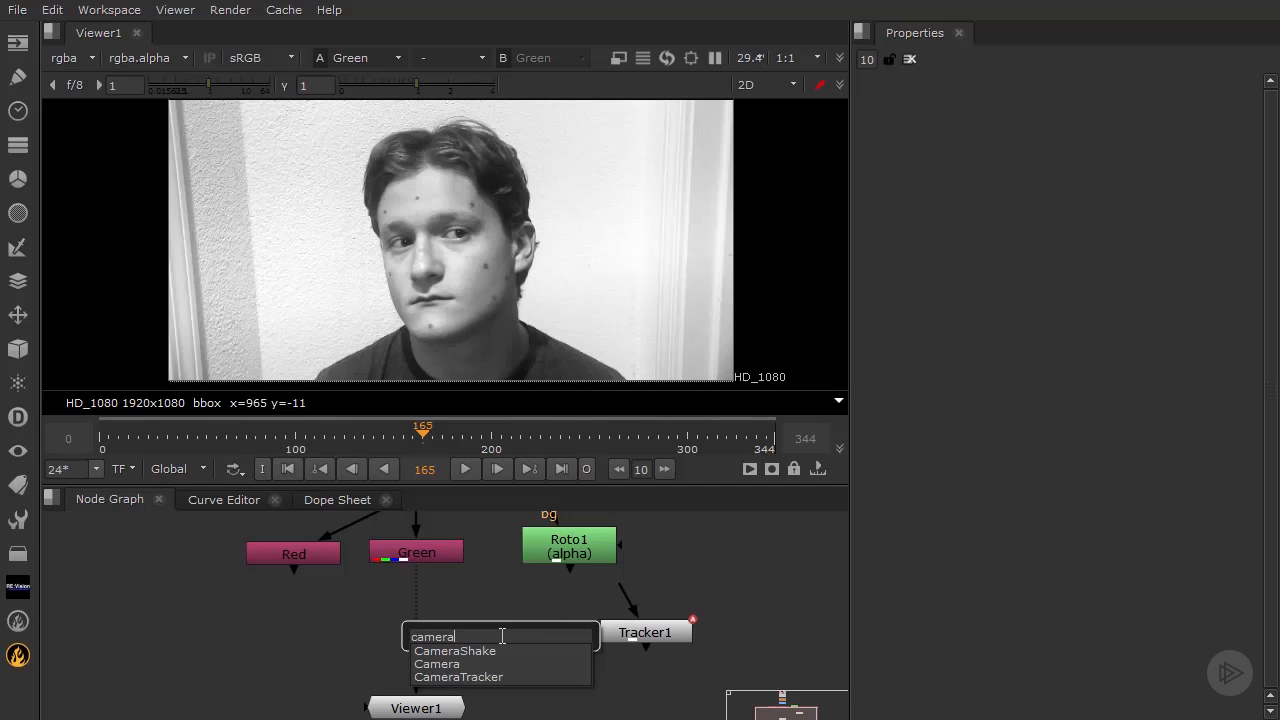
pyautogui.click(477, 680)
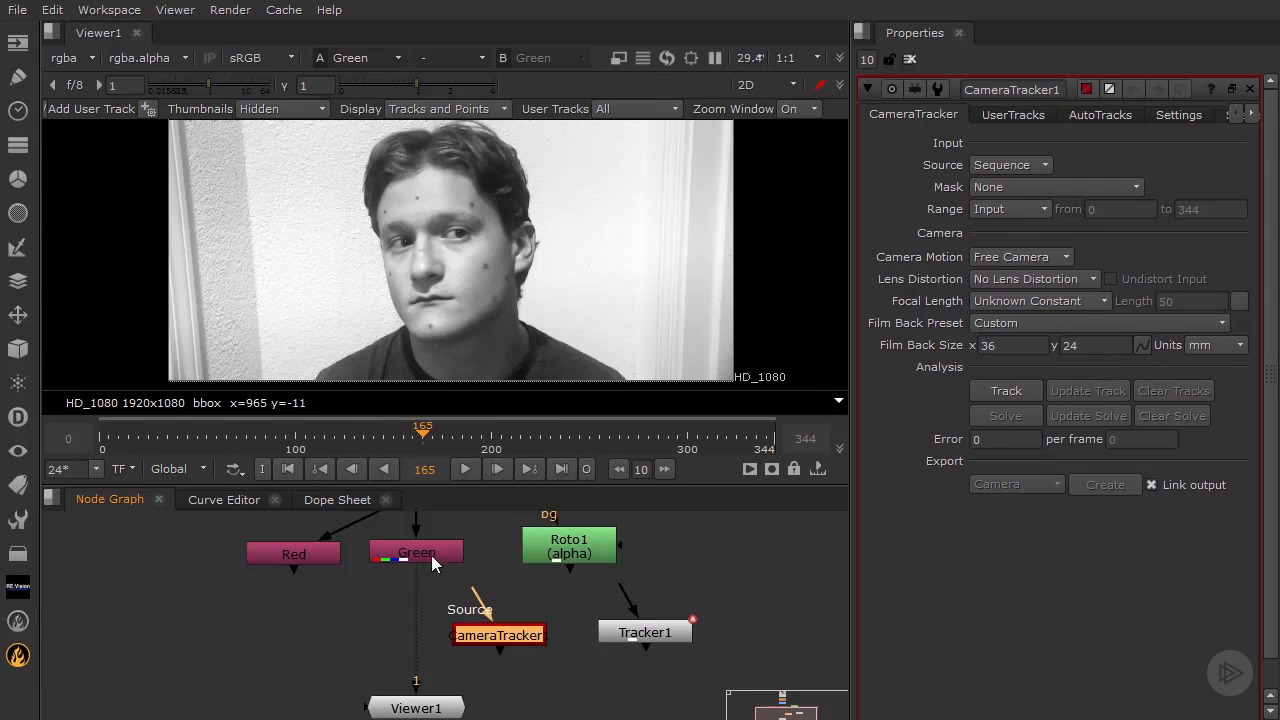
pyautogui.moveTo(502, 629); pyautogui.dragTo(438, 611)
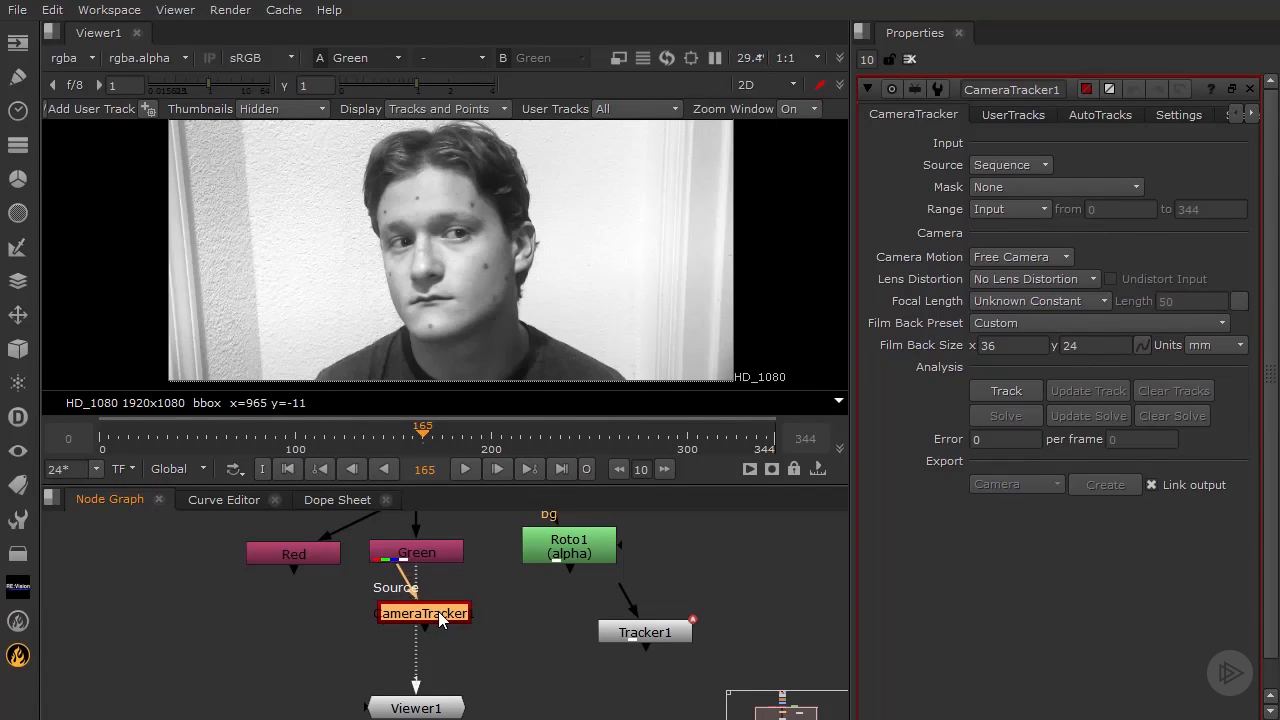
pyautogui.moveTo(650, 633)
pyautogui.mouseDown()
pyautogui.moveTo(659, 619)
pyautogui.moveTo(639, 637)
pyautogui.mouseUp()
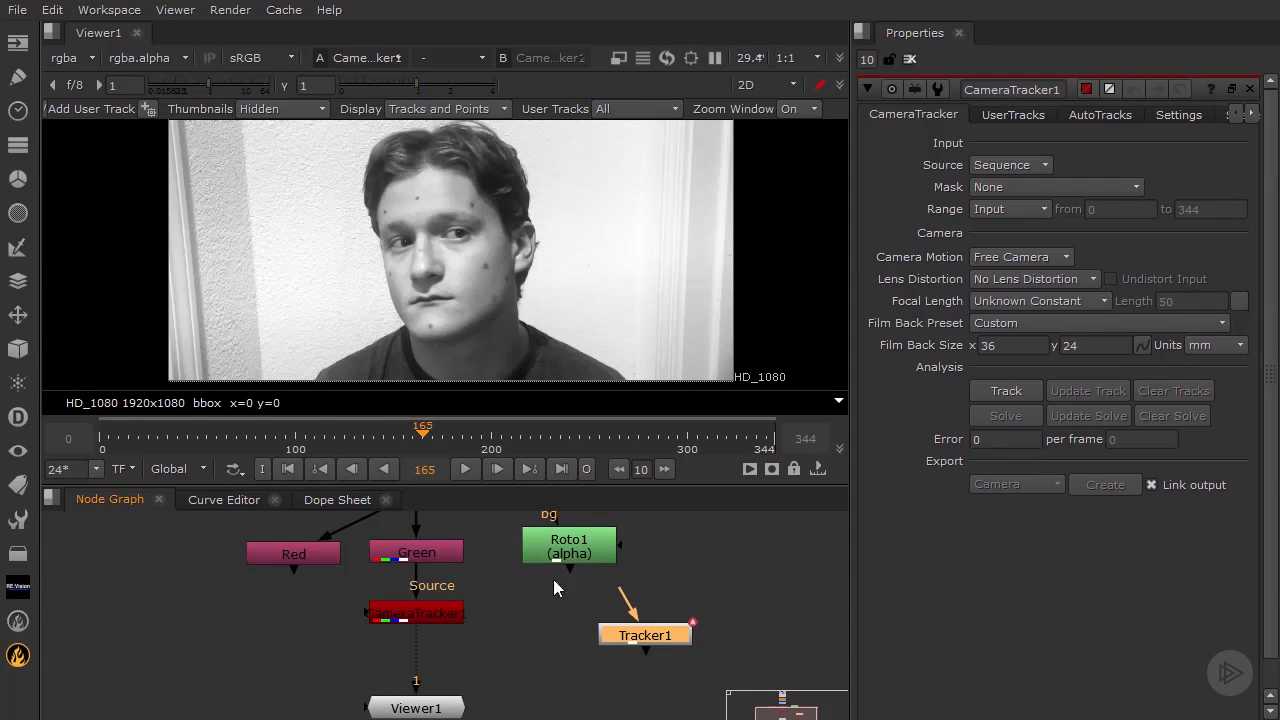
# Widen the properties pane, rearrange Roto1 and Tracker1, and wire Roto1 into the CameraTracker's Mask input
pyautogui.click(430, 614)
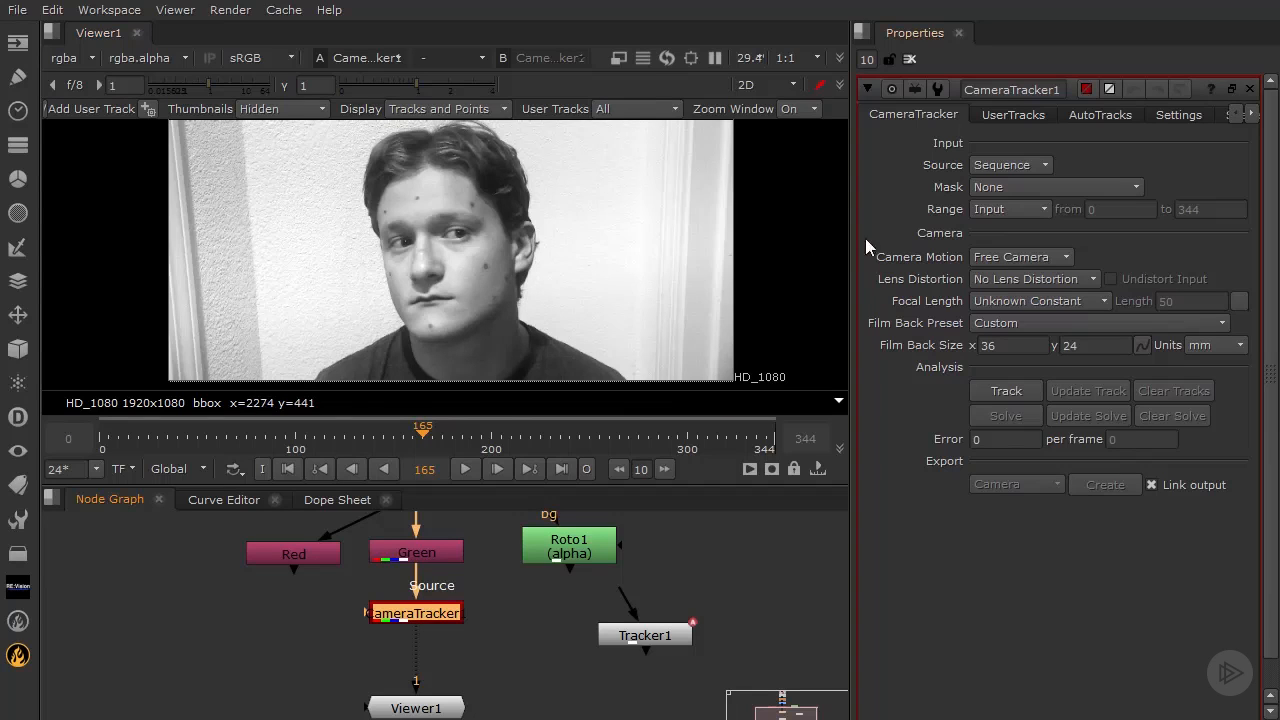
pyautogui.moveTo(850, 230); pyautogui.dragTo(812, 227)
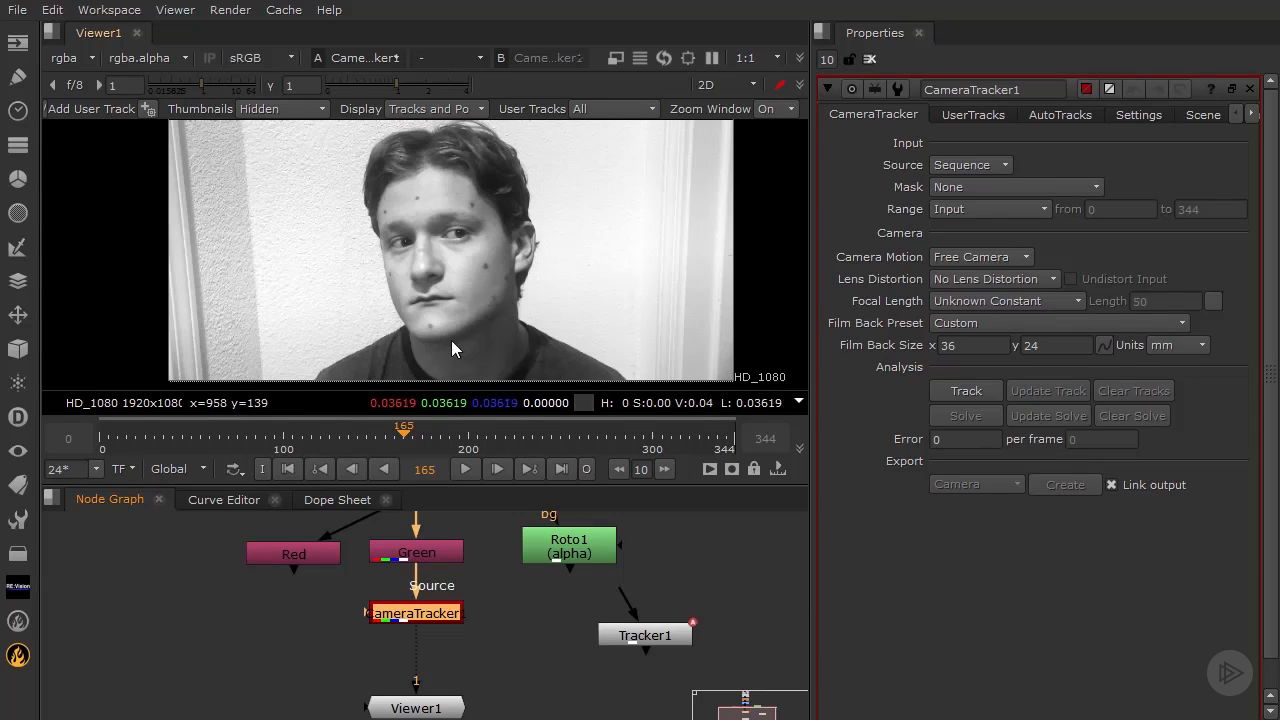
pyautogui.moveTo(561, 539); pyautogui.dragTo(546, 573)
pyautogui.moveTo(643, 636); pyautogui.dragTo(703, 605)
pyautogui.moveTo(561, 587); pyautogui.dragTo(574, 623)
pyautogui.moveTo(363, 620); pyautogui.dragTo(564, 624)
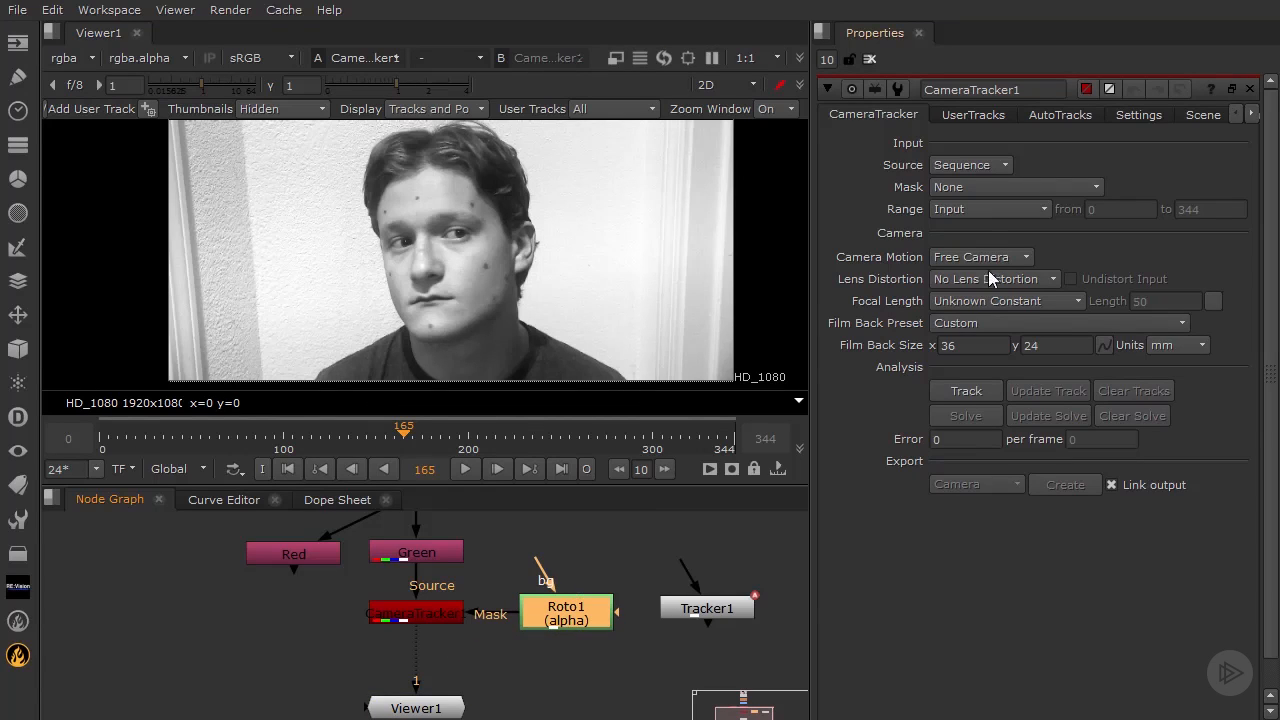
# Set the CameraTracker's Mask to Mask Inverted Alpha, leaving Camera Motion on Free Camera
pyautogui.click(989, 188)
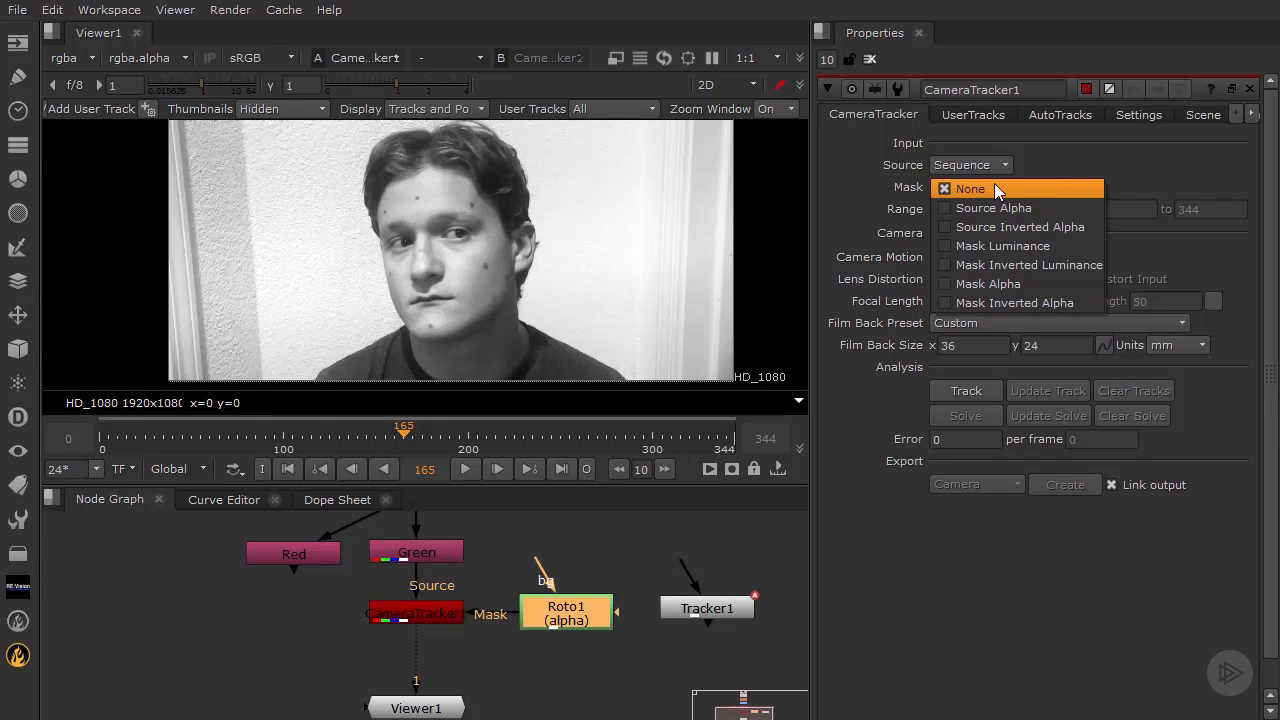
pyautogui.click(1004, 302)
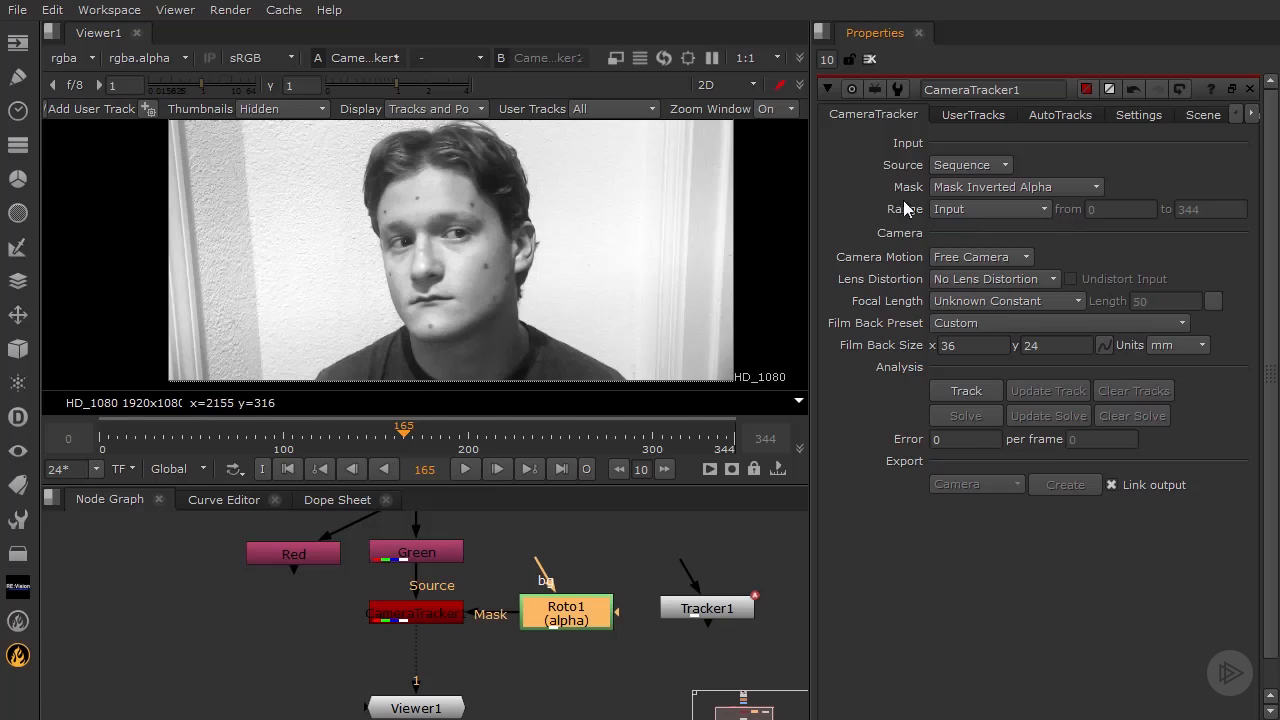
pyautogui.click(1030, 256)
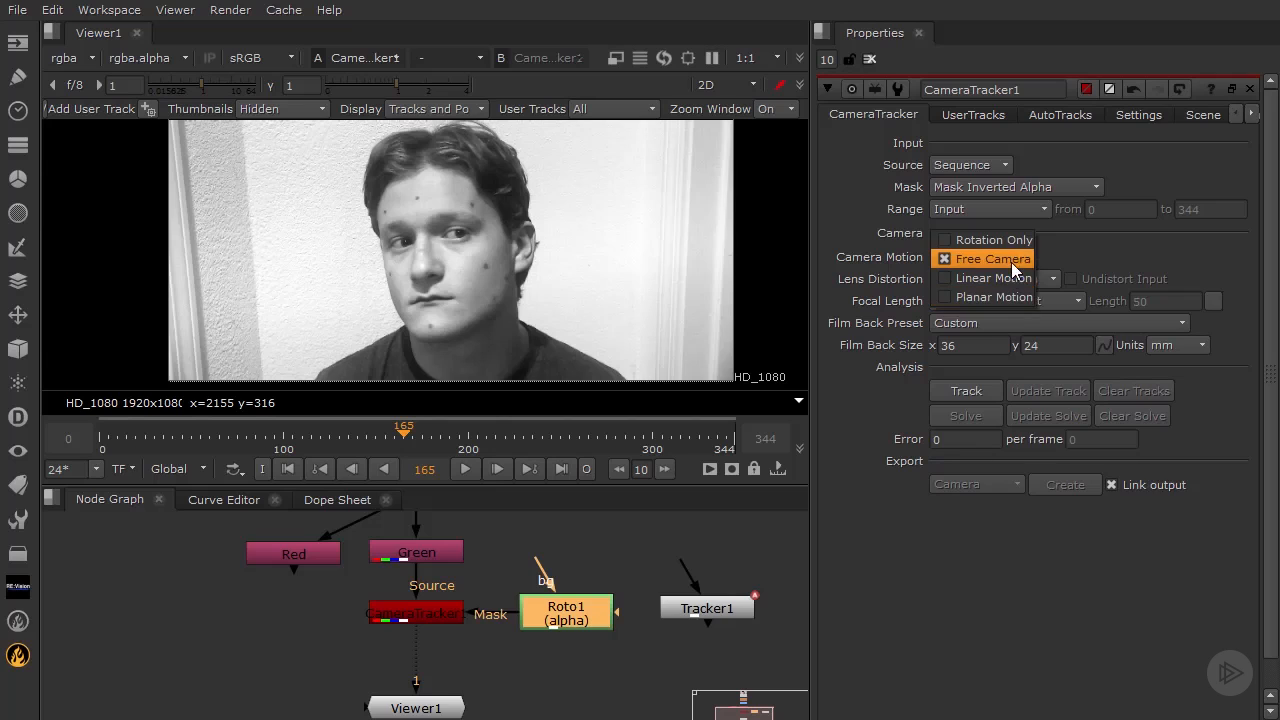
pyautogui.click(1029, 259)
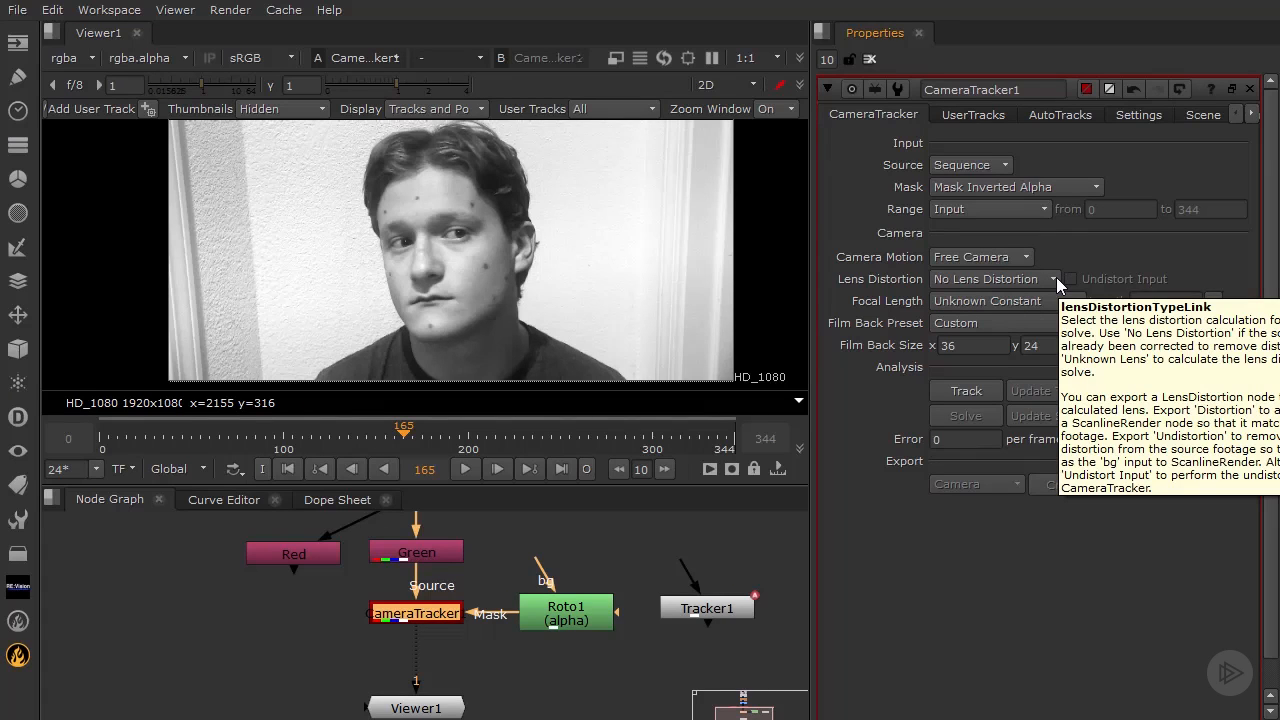
pyautogui.click(1056, 278)
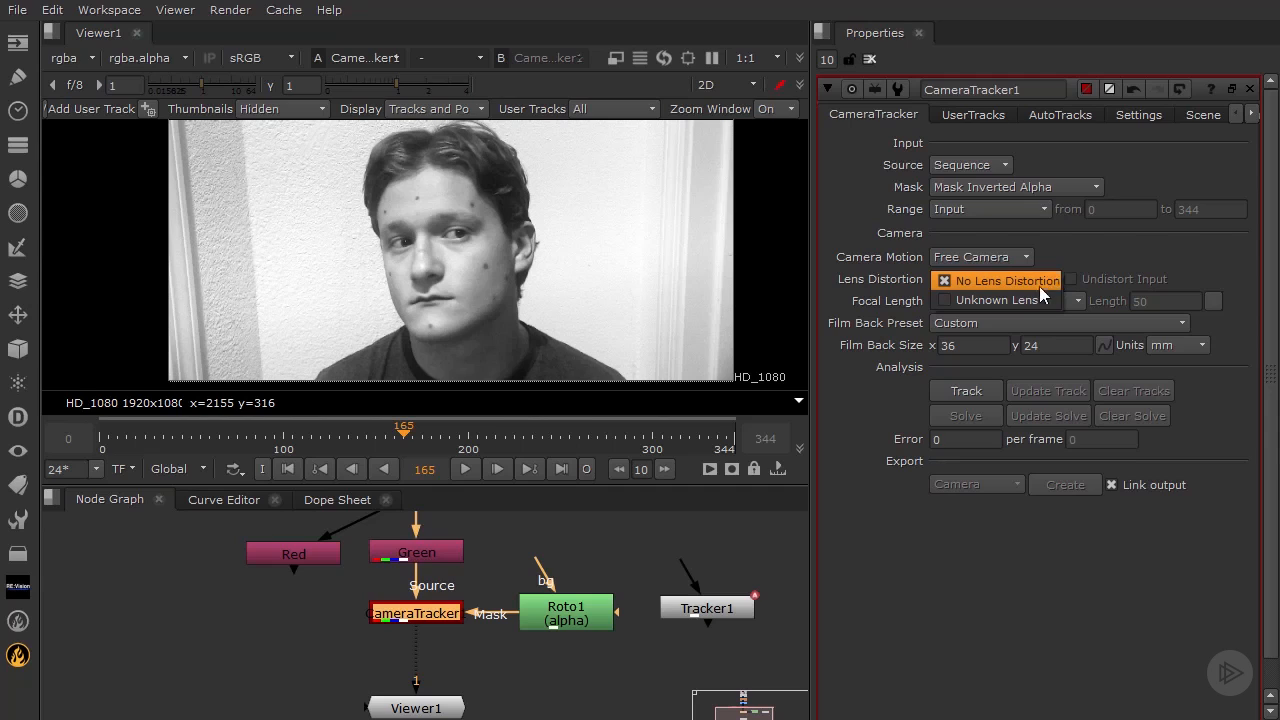
pyautogui.click(1032, 295)
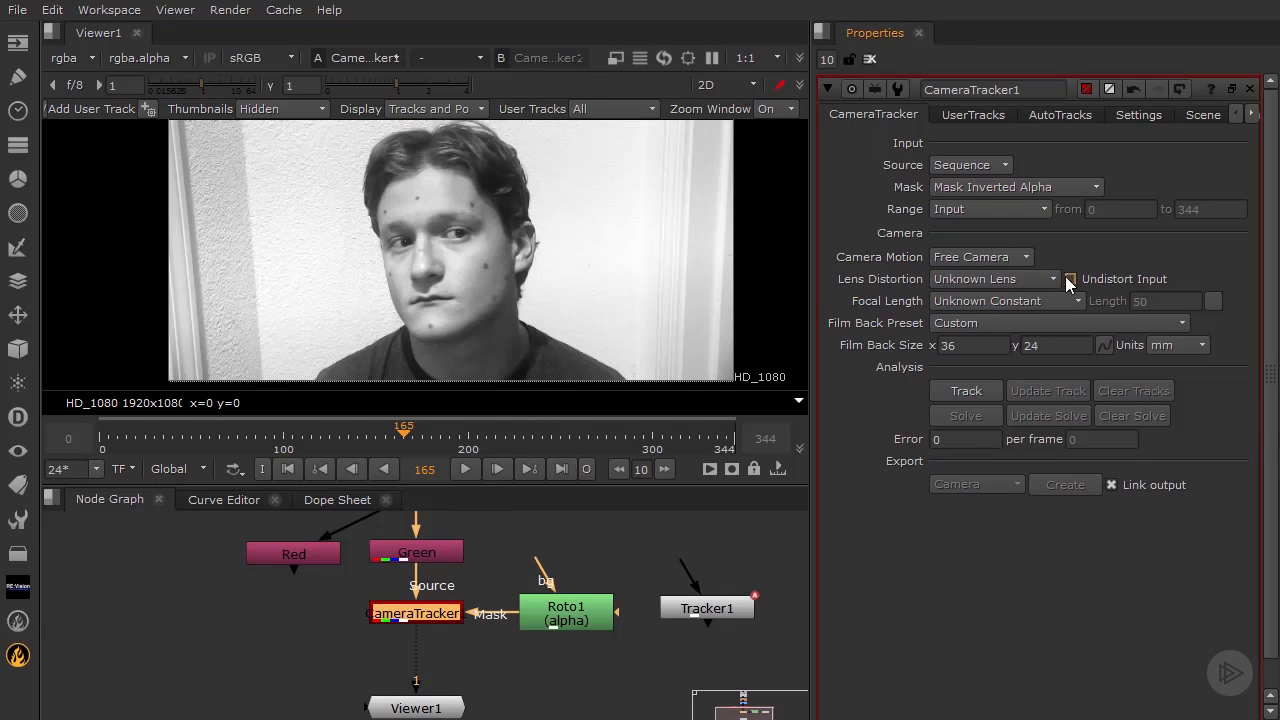
pyautogui.click(1070, 279)
pyautogui.click(1054, 276)
pyautogui.click(1034, 263)
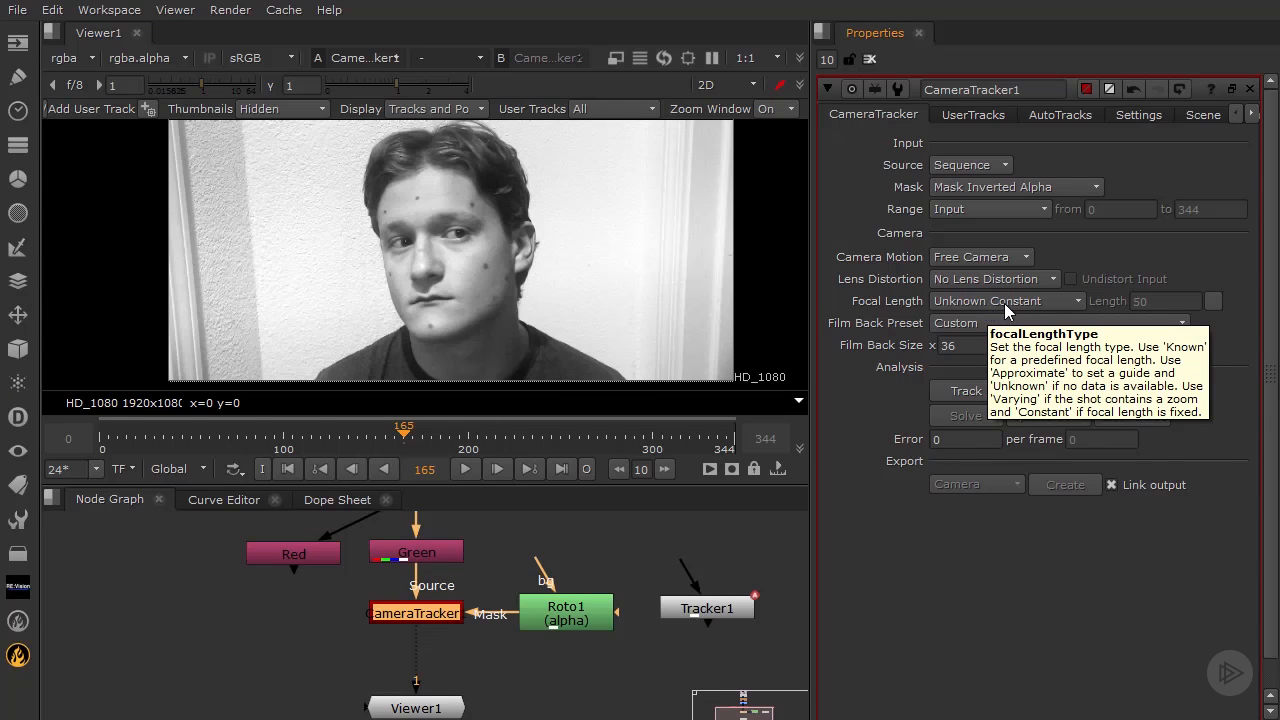
pyautogui.click(1057, 279)
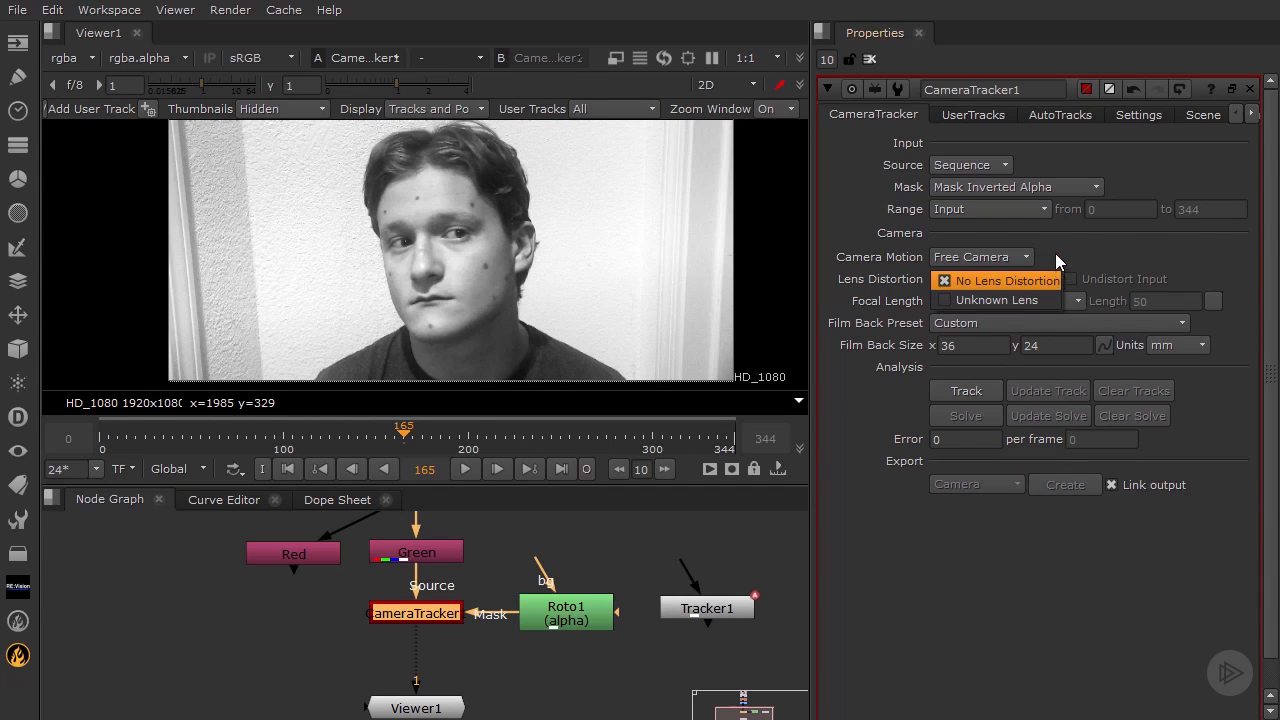
pyautogui.click(1054, 279)
pyautogui.click(1052, 301)
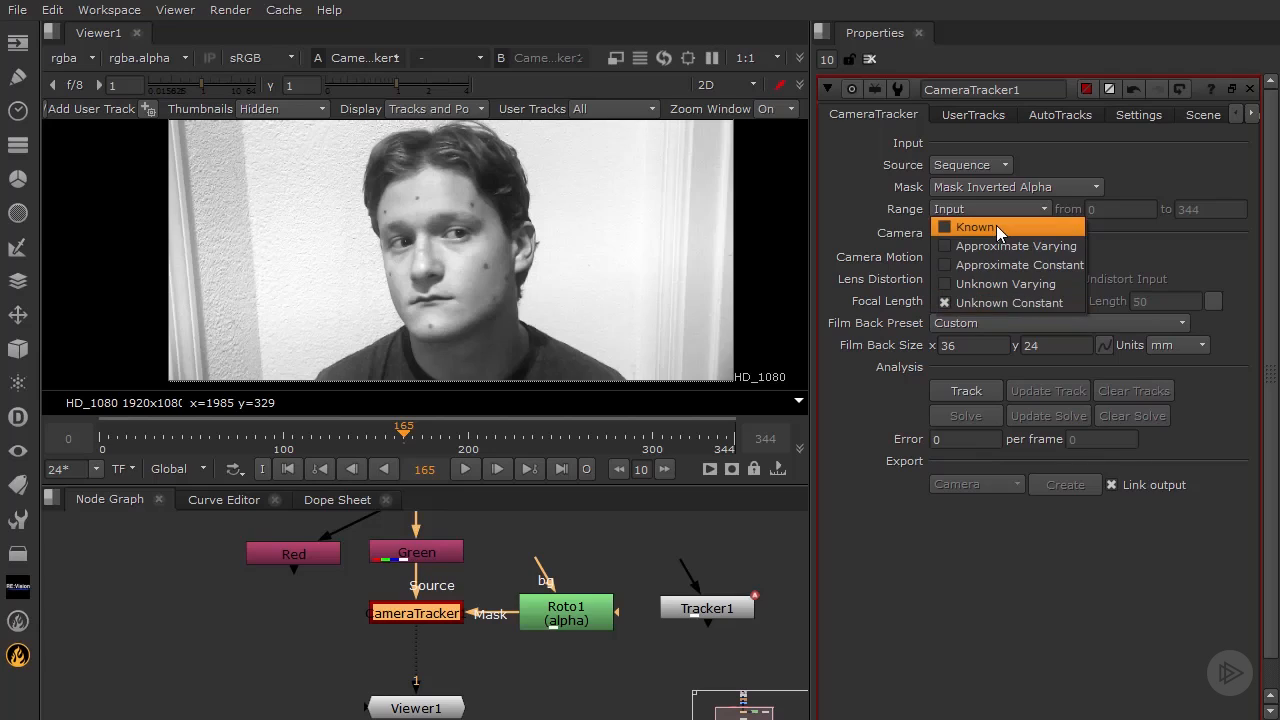
pyautogui.click(1043, 302)
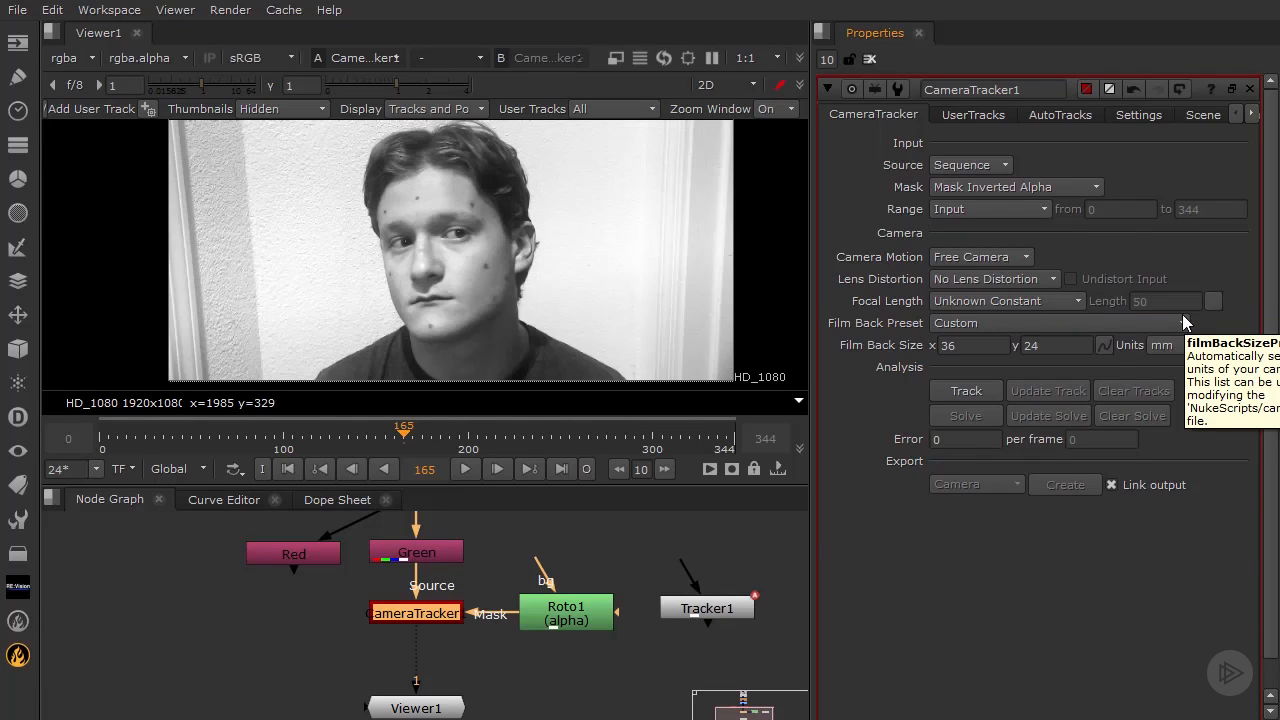
# Set the CameraTracker's Film Back Preset to Custom
pyautogui.click(988, 322)
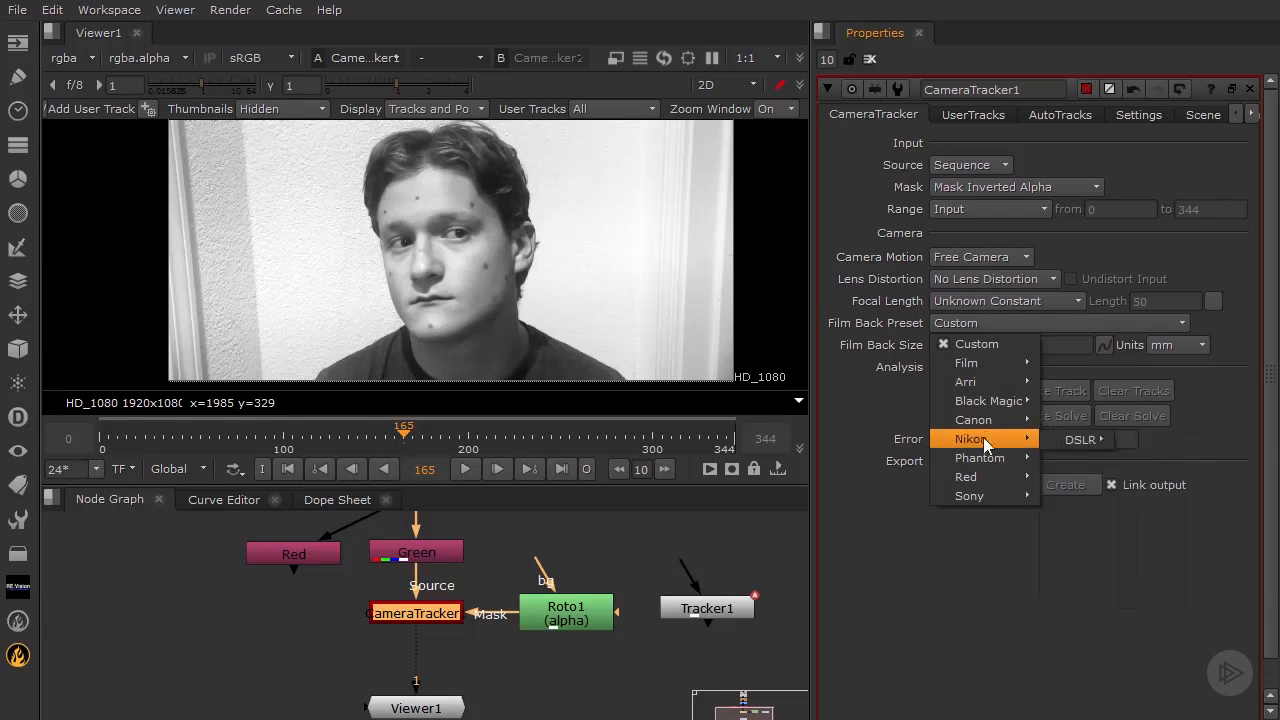
pyautogui.moveTo(975, 438)
pyautogui.moveTo(984, 406)
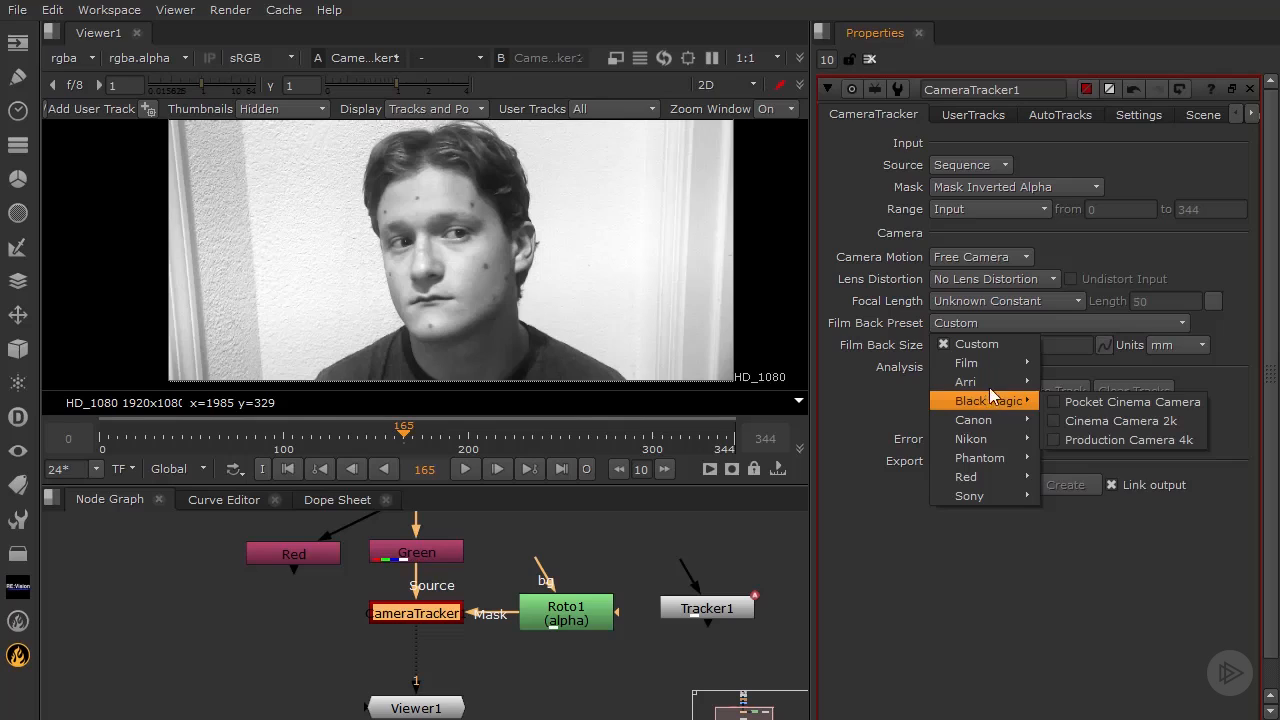
pyautogui.click(868, 384)
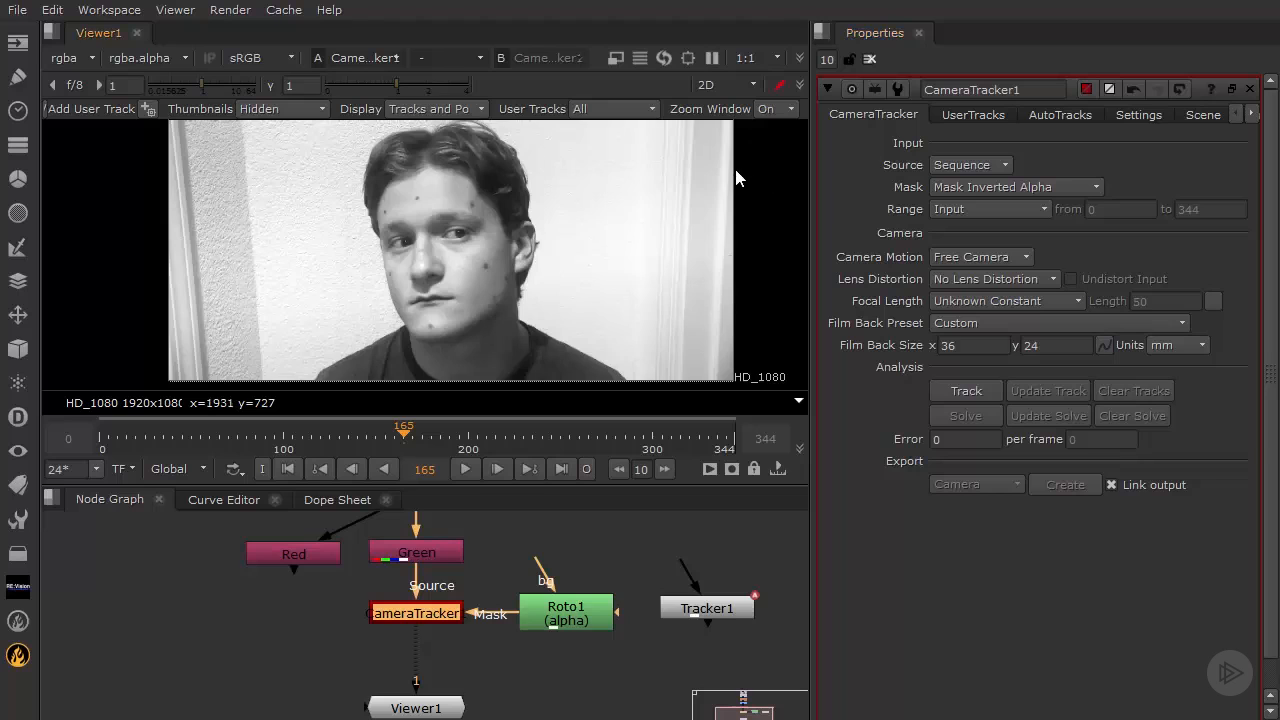
pyautogui.moveTo(737, 162)
pyautogui.mouseDown(button='middle')
pyautogui.moveTo(736, 259)
pyautogui.moveTo(730, 184)
pyautogui.mouseUp(button='middle')
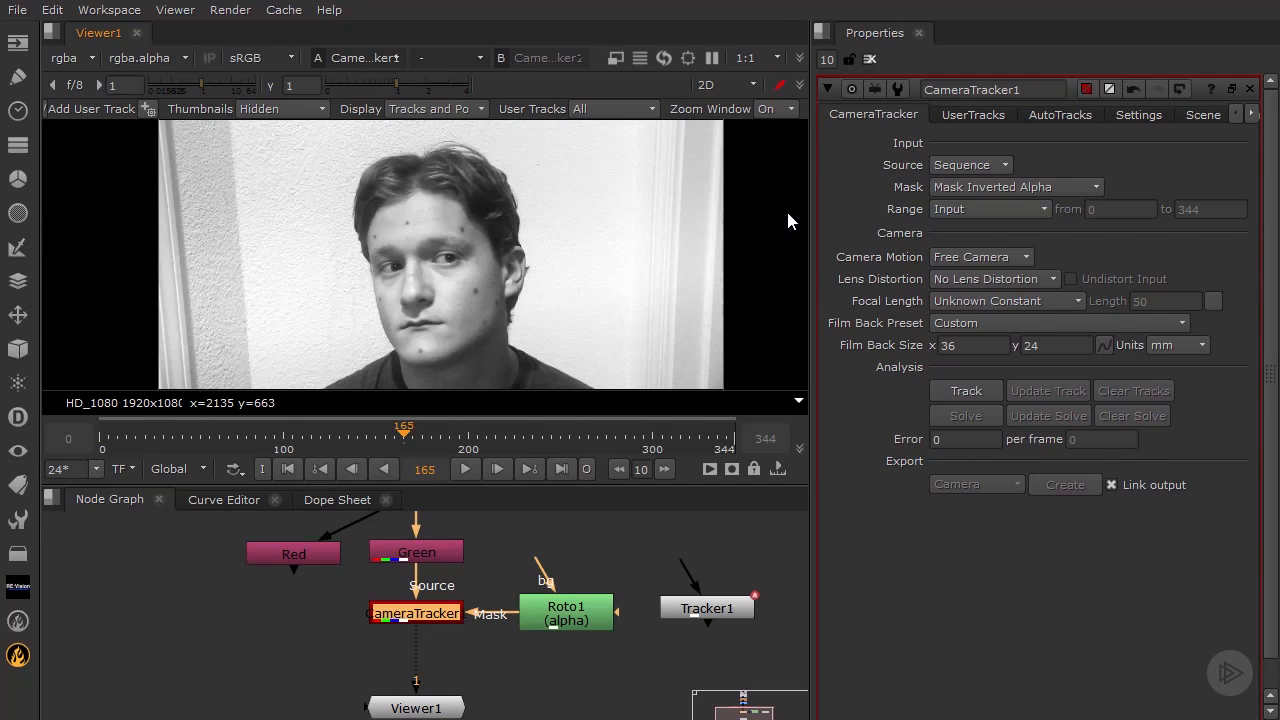
# Enter a film back size of 19.2 x 10.8 mm
pyautogui.click(948, 346)
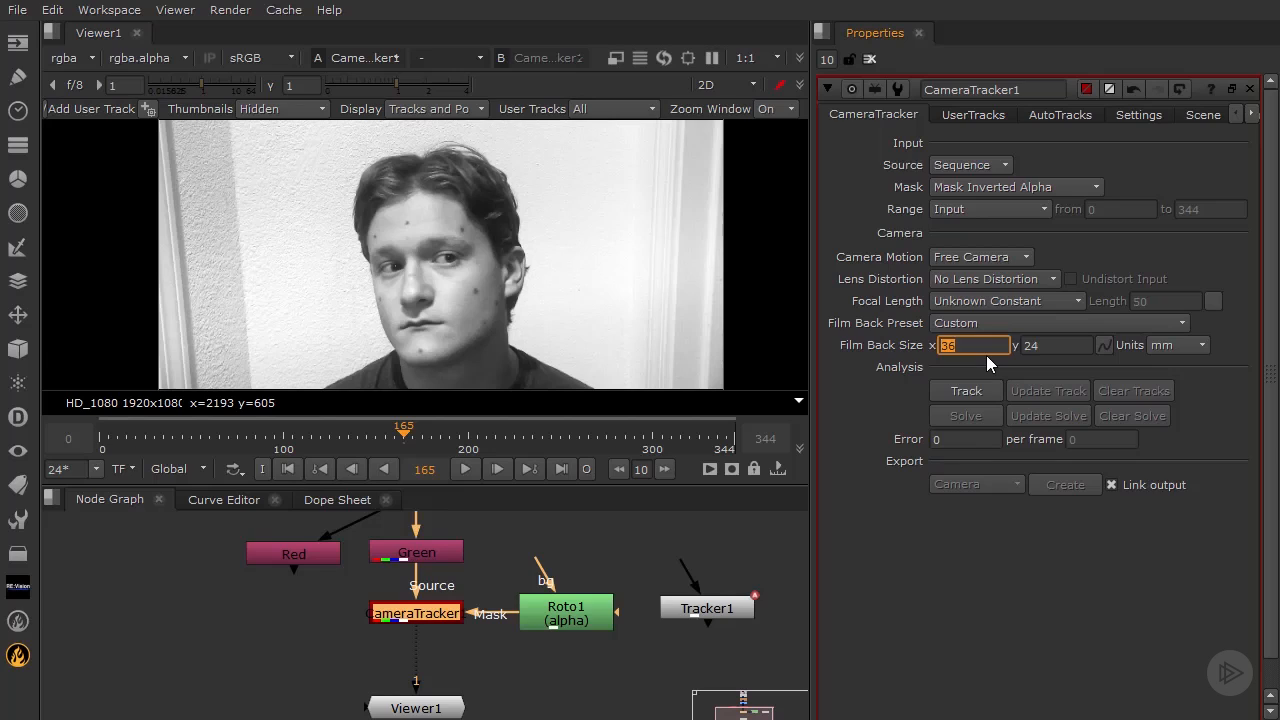
pyautogui.write('19.2')
pyautogui.click(1052, 346)
pyautogui.write('10.8')
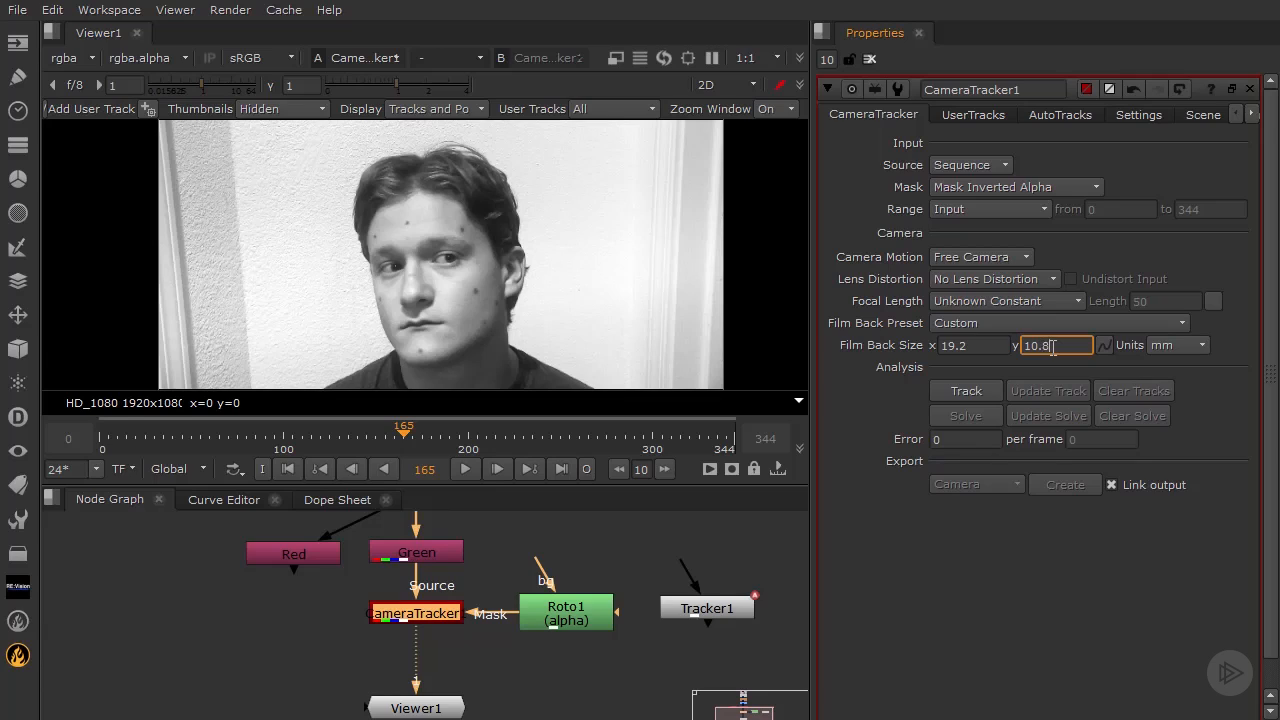
pyautogui.hotkey('shift', 'Tab')
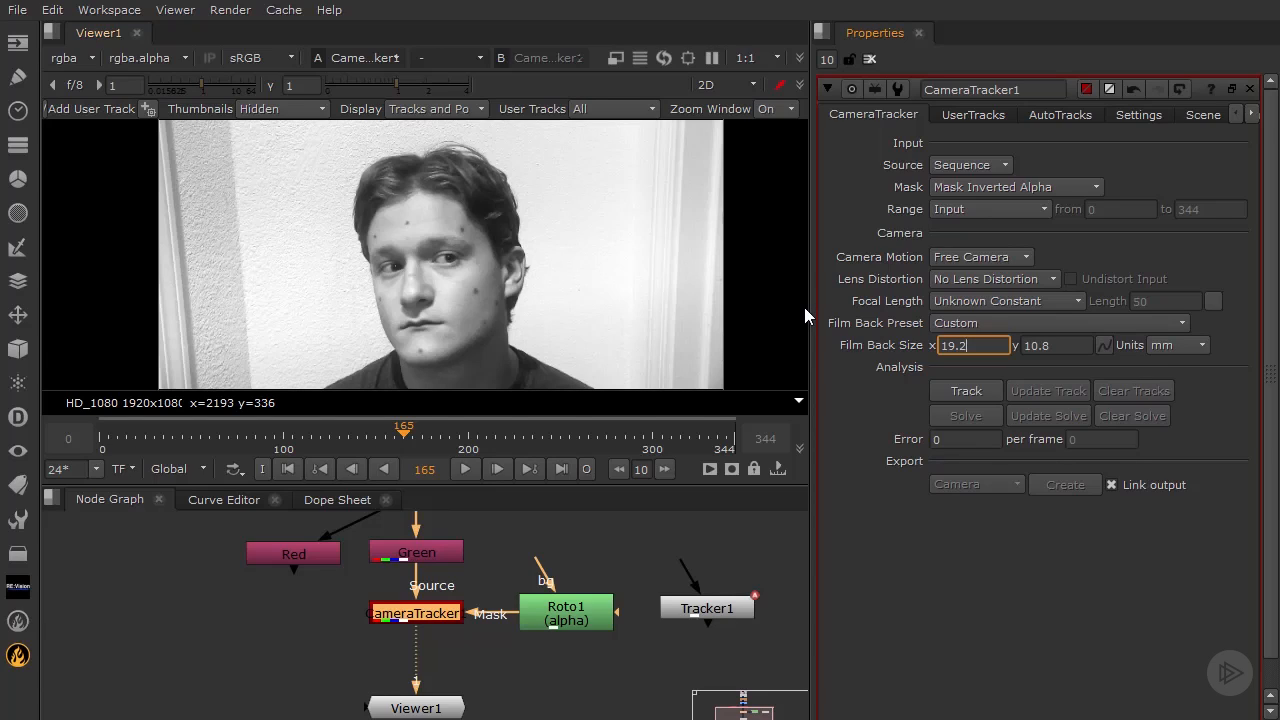
pyautogui.click(1041, 346)
pyautogui.click(975, 351)
pyautogui.press('Tab')
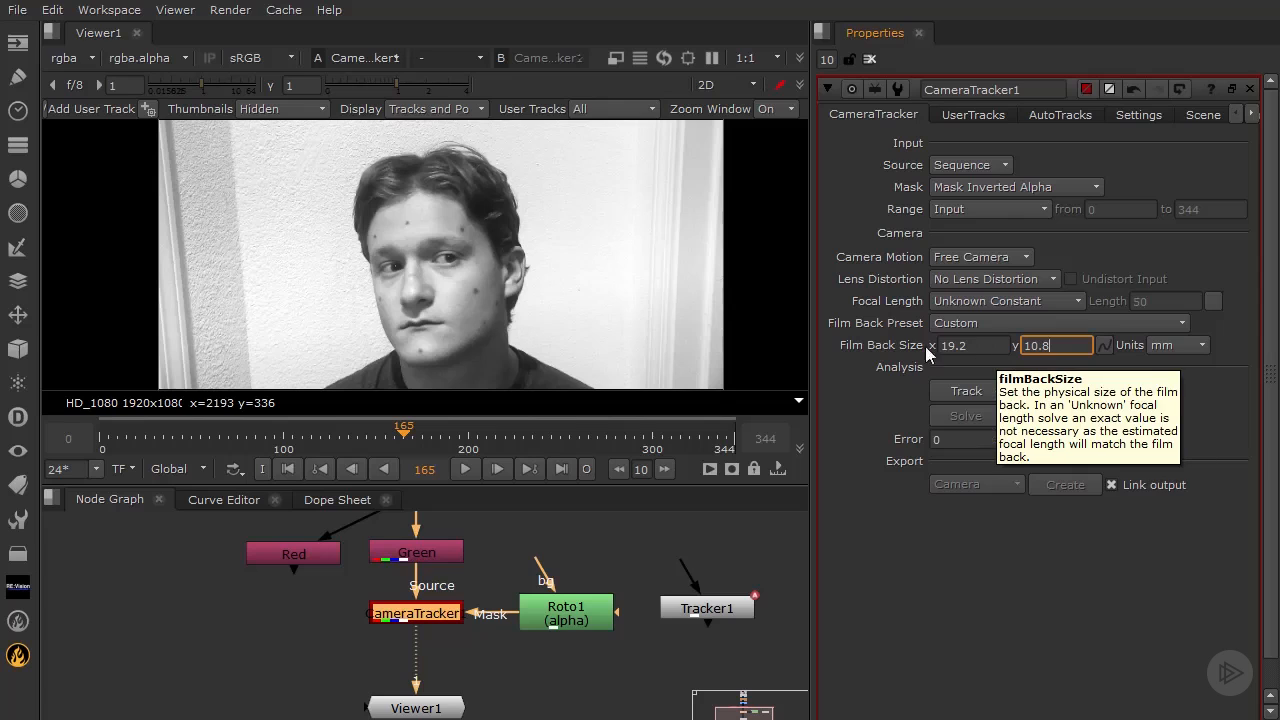
pyautogui.moveTo(713, 258); pyautogui.dragTo(671, 199, button='middle')
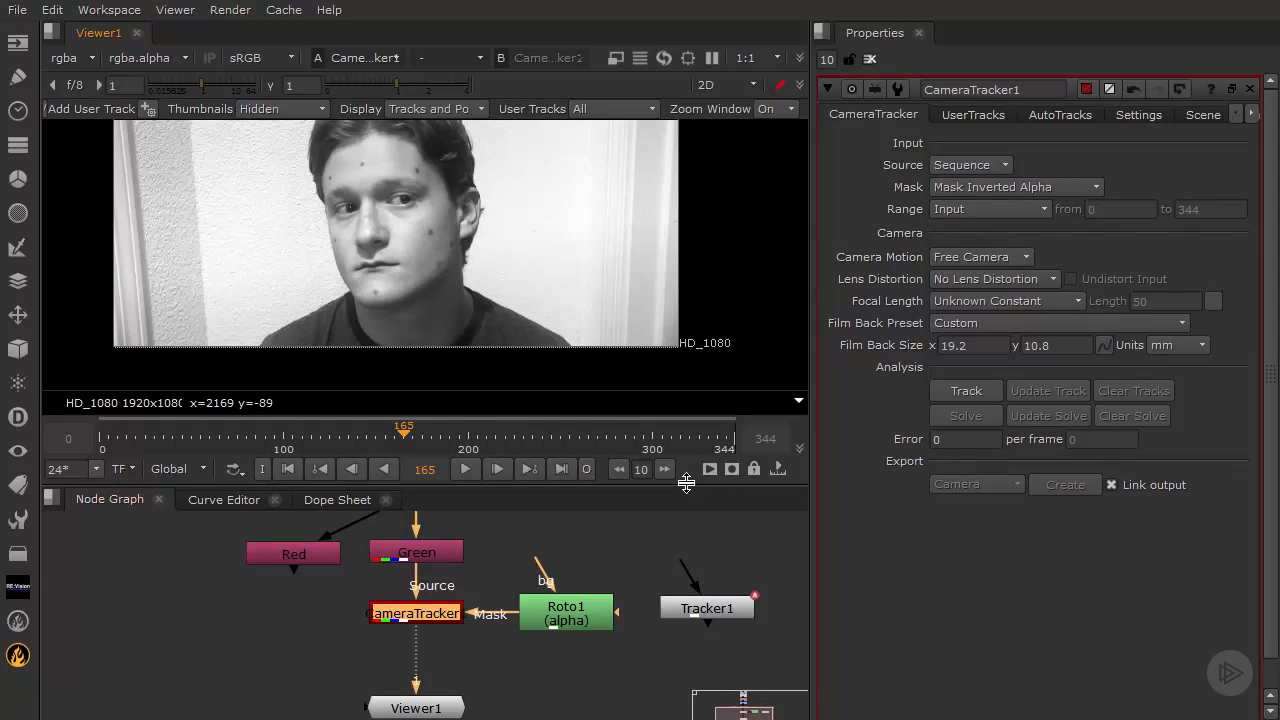
# In the Settings tab, enable Preview Features and set Number of Features to 2000
pyautogui.moveTo(686, 483); pyautogui.dragTo(680, 578)
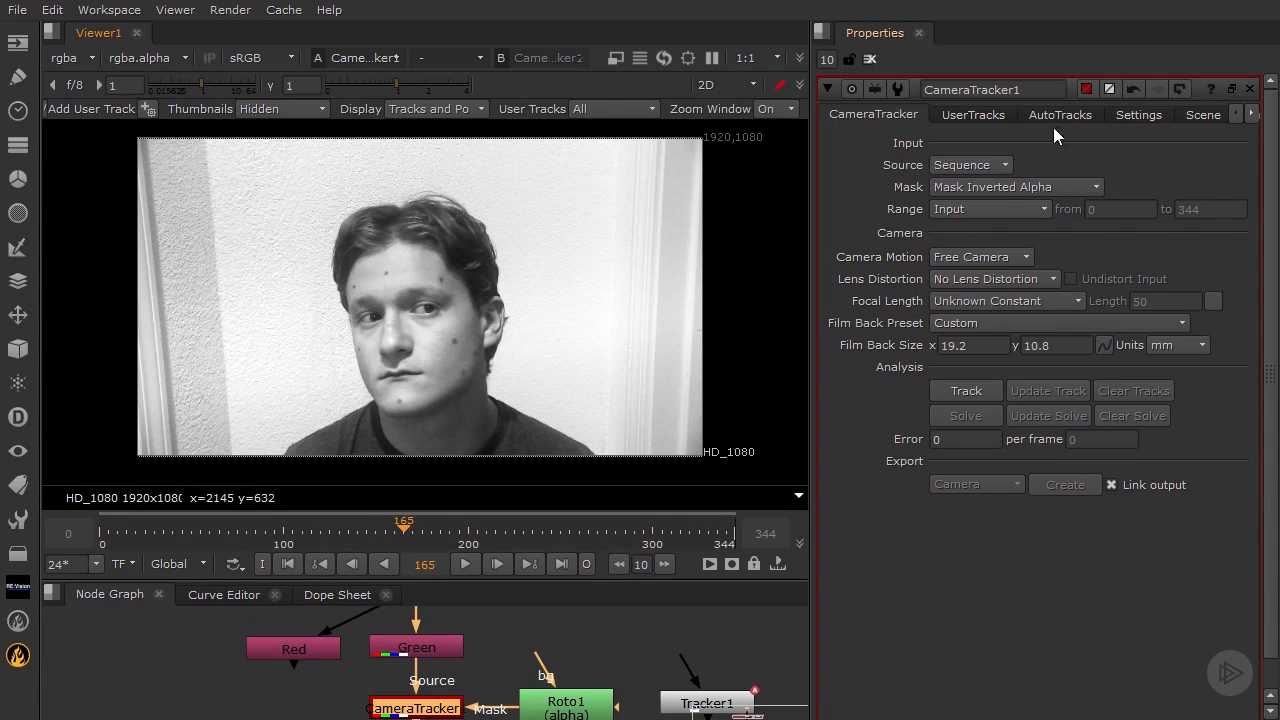
pyautogui.click(1134, 115)
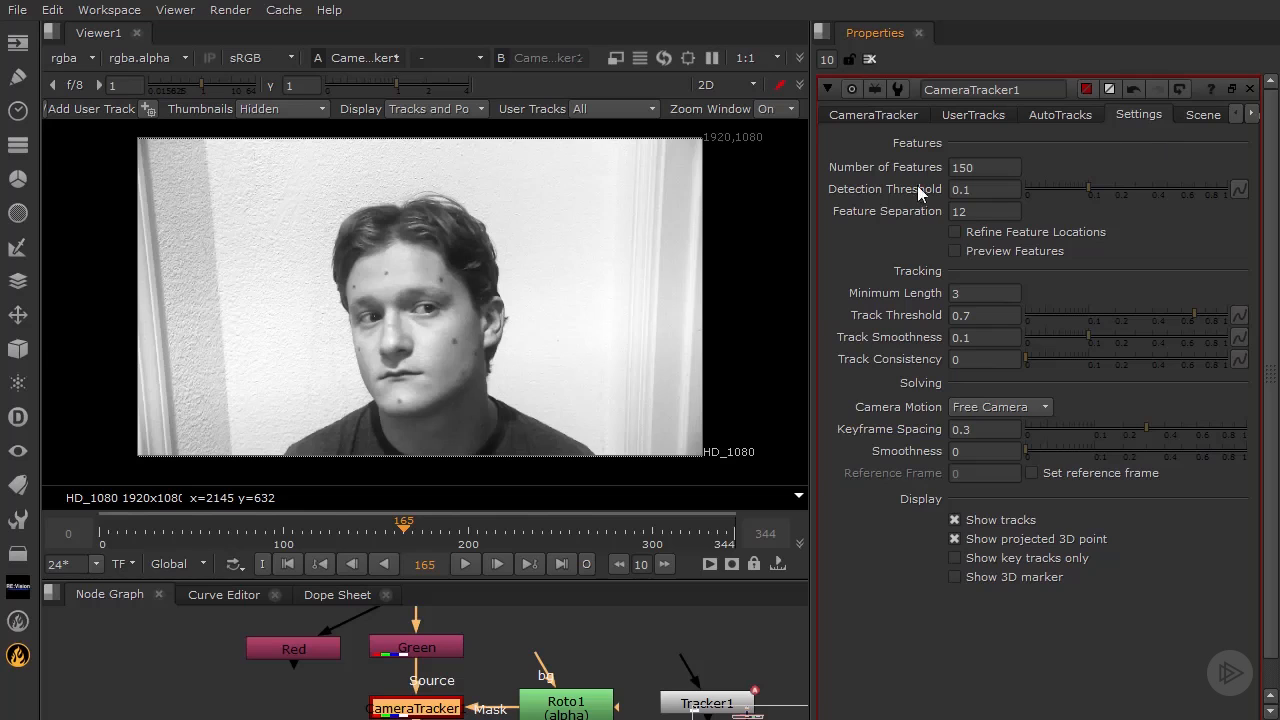
pyautogui.click(955, 251)
pyautogui.scroll(4, 453, 328)
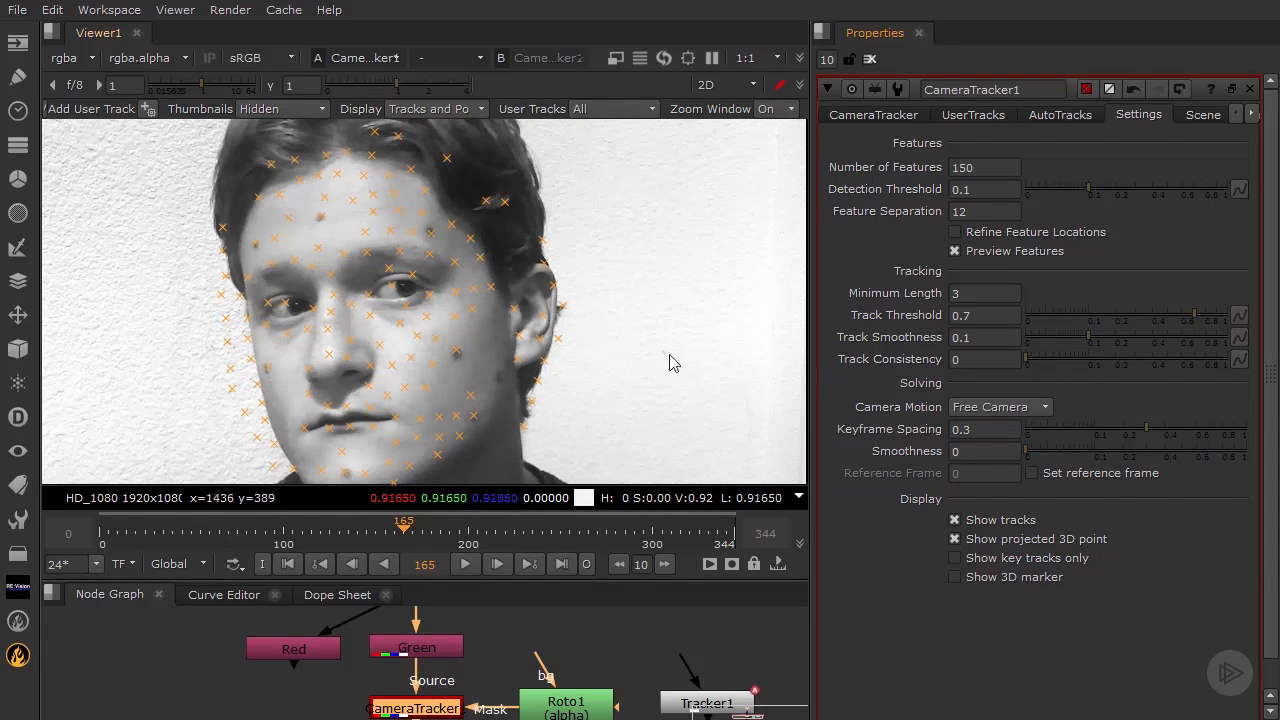
pyautogui.click(988, 167)
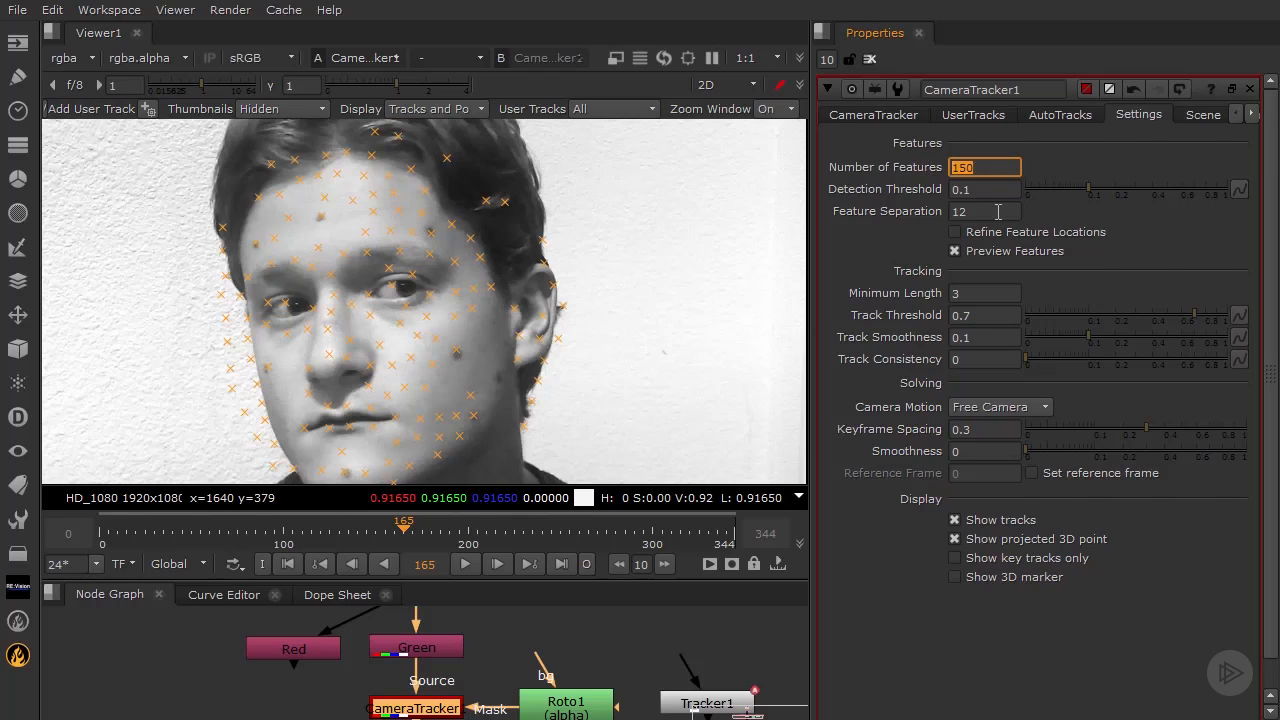
pyautogui.write('200')
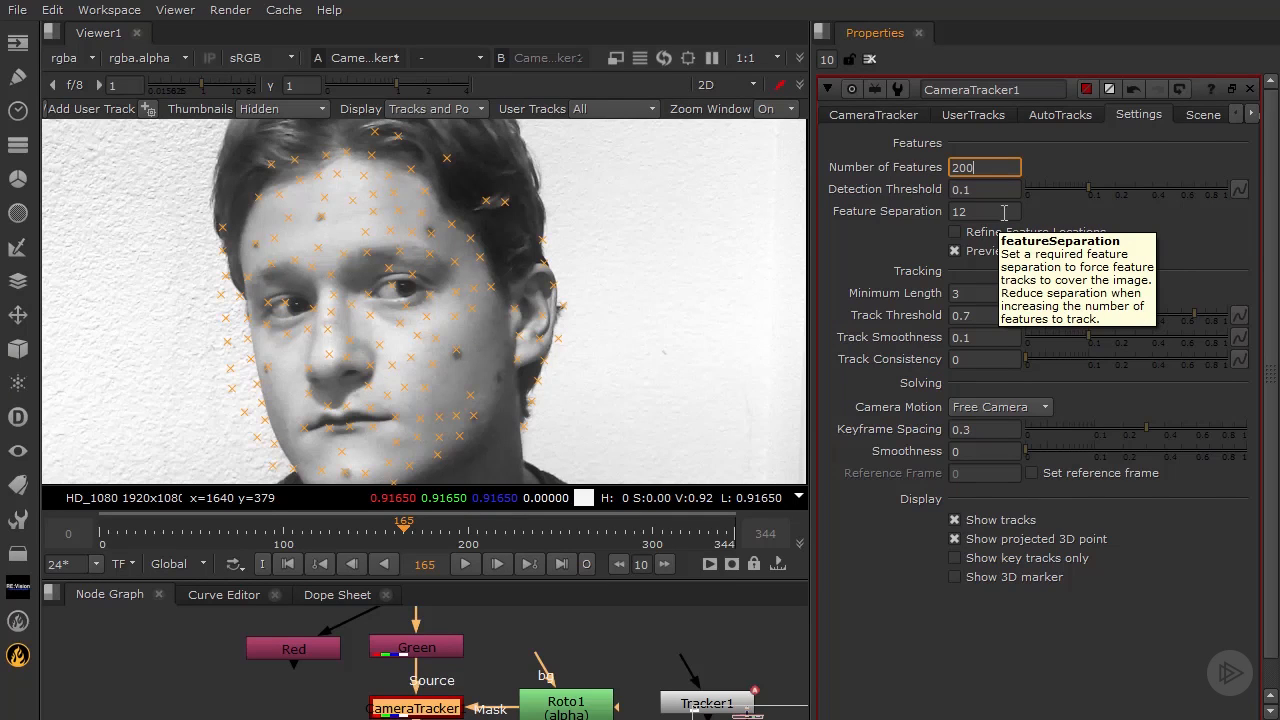
pyautogui.write('0')
pyautogui.press('Return')
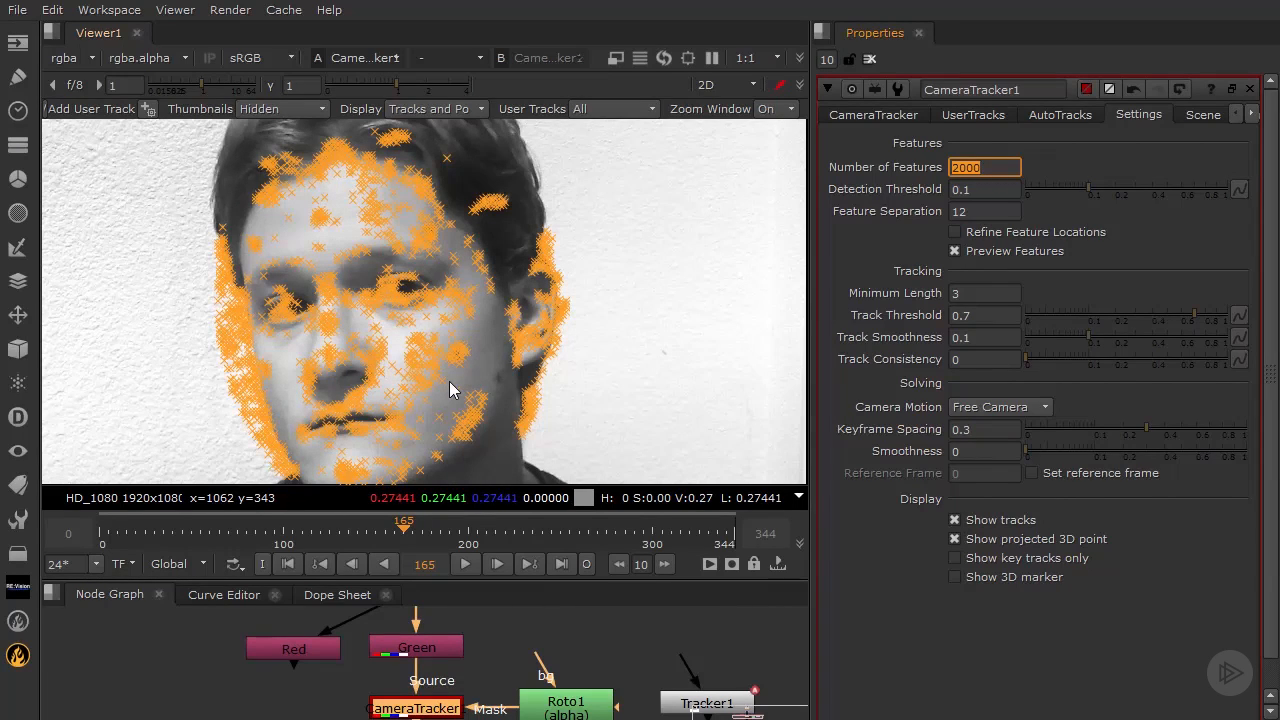
# Set Feature Separation to 8
pyautogui.moveTo(980, 211); pyautogui.dragTo(942, 205)
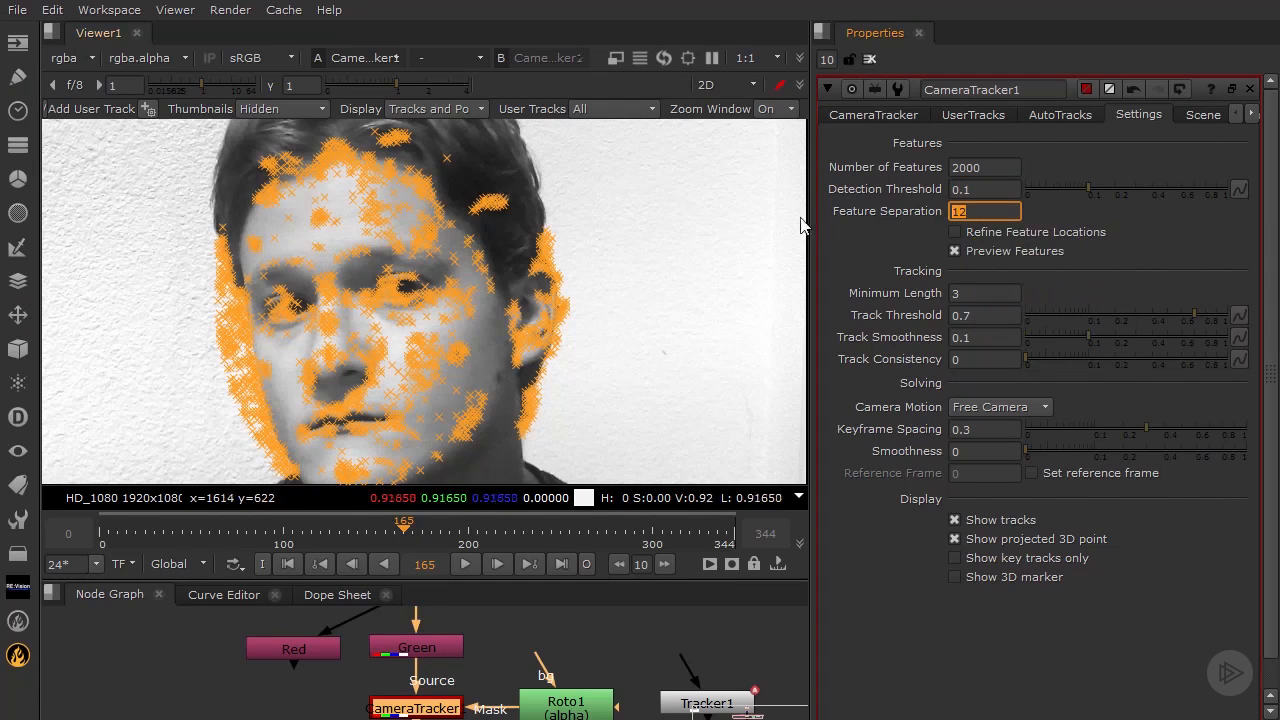
pyautogui.write('6')
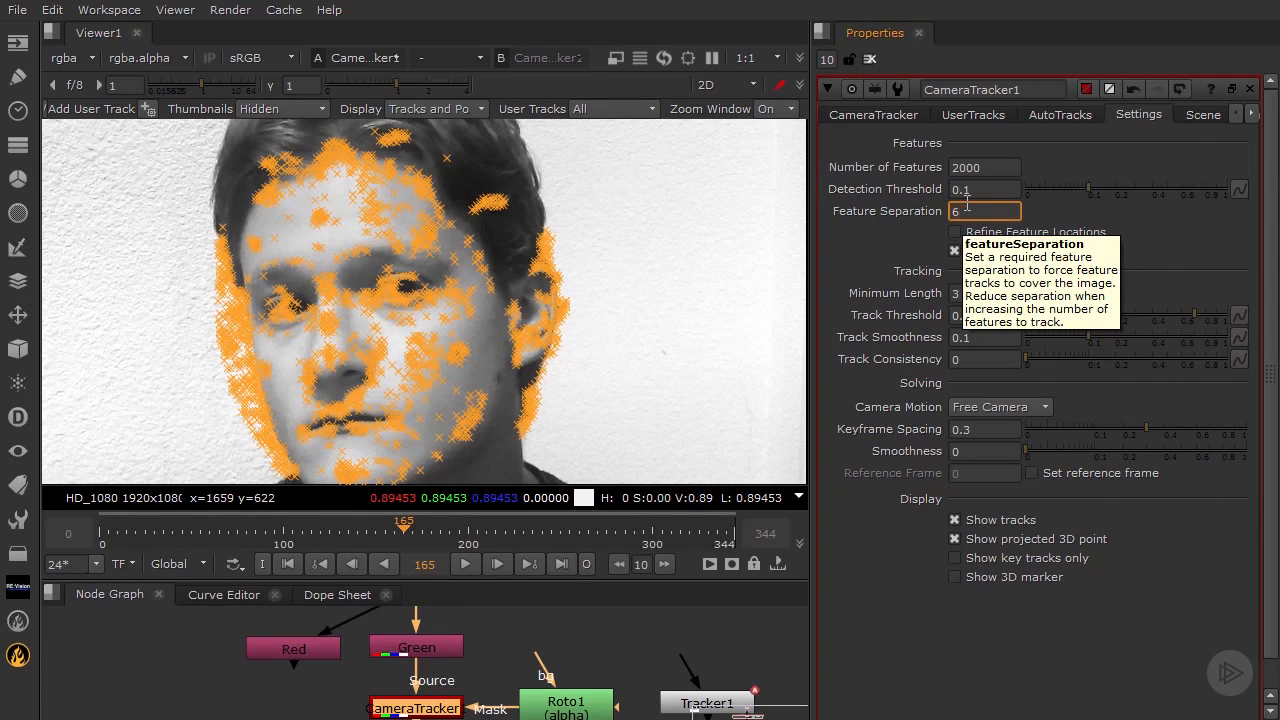
pyautogui.press('Return')
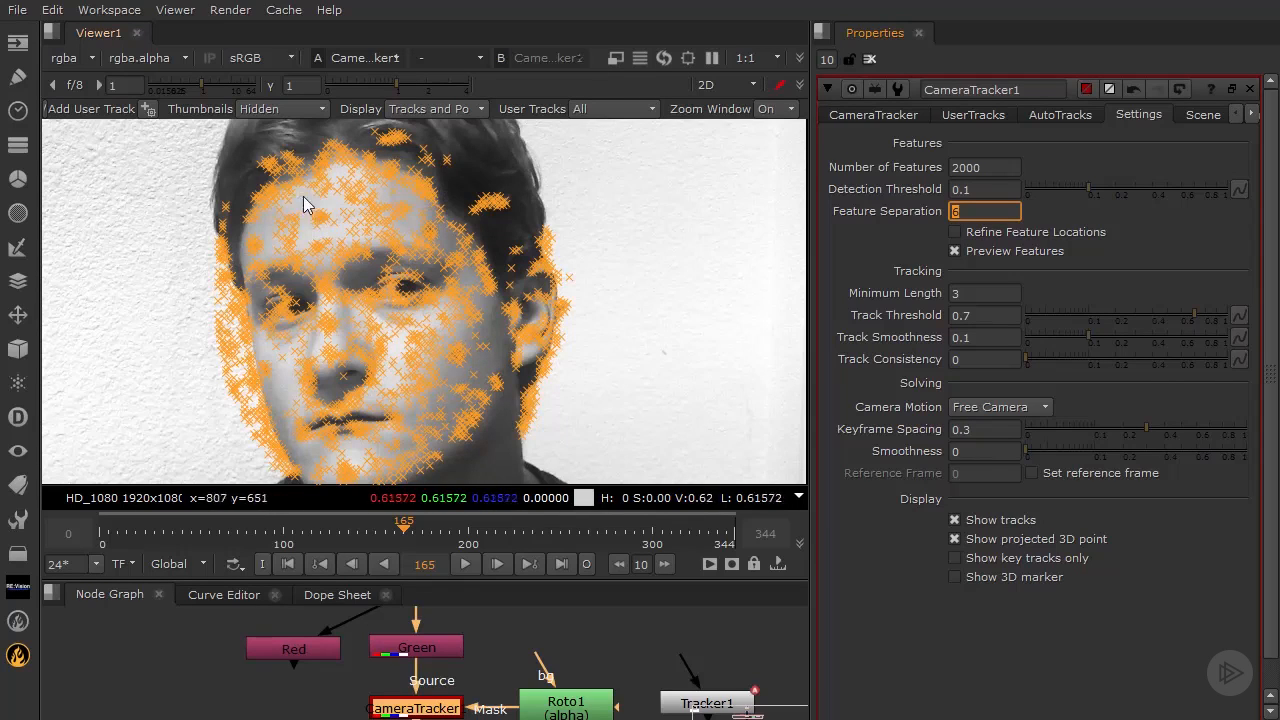
pyautogui.write('8')
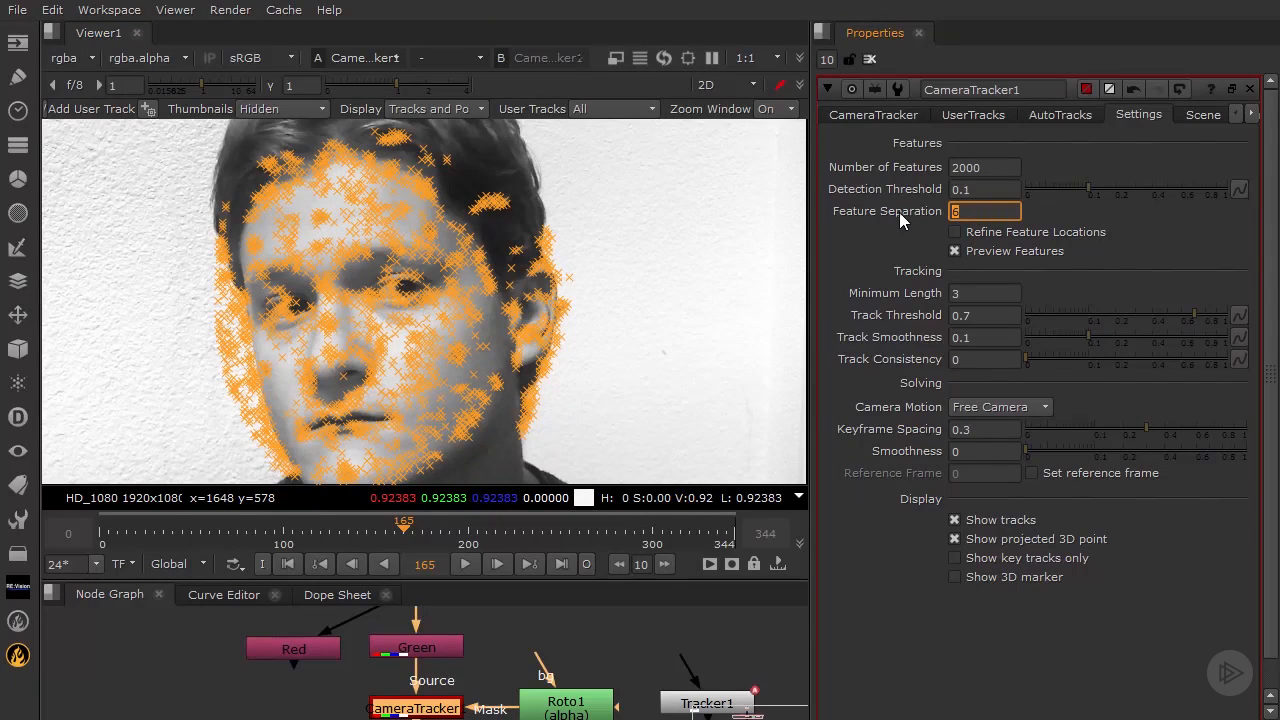
pyautogui.press('Return')
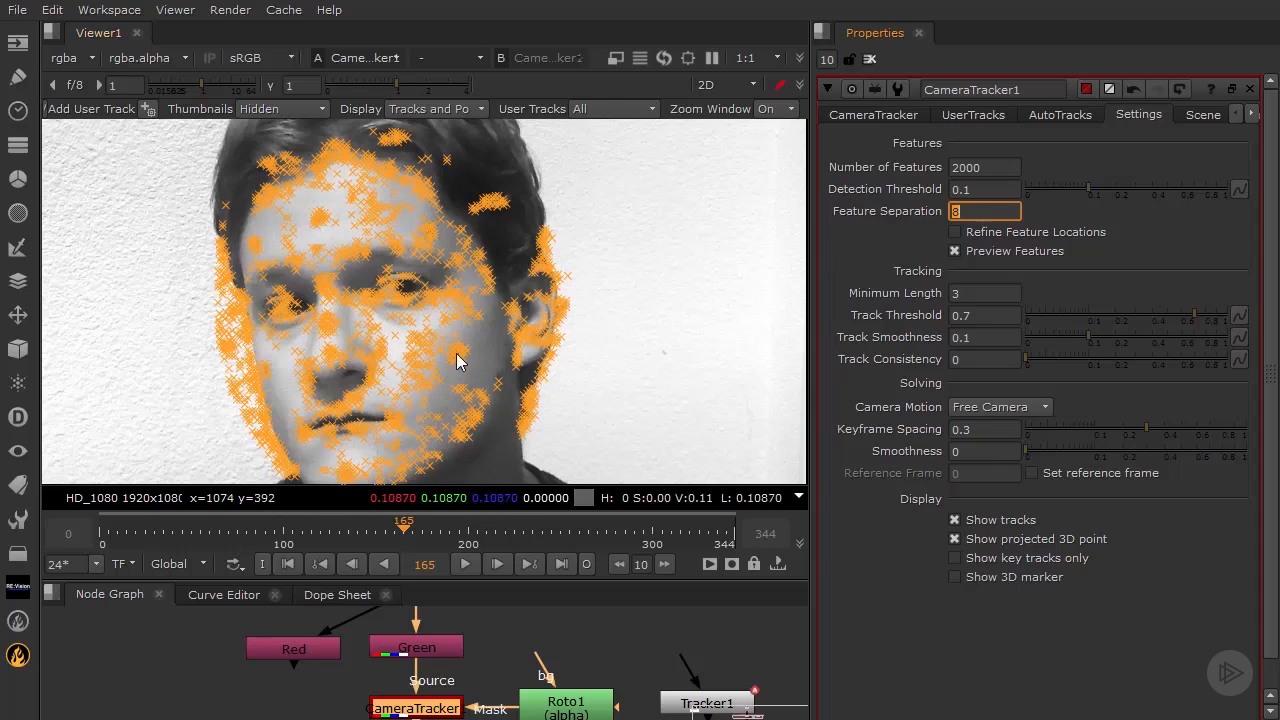
# Set the Detection Threshold to 0.1
pyautogui.moveTo(995, 192)
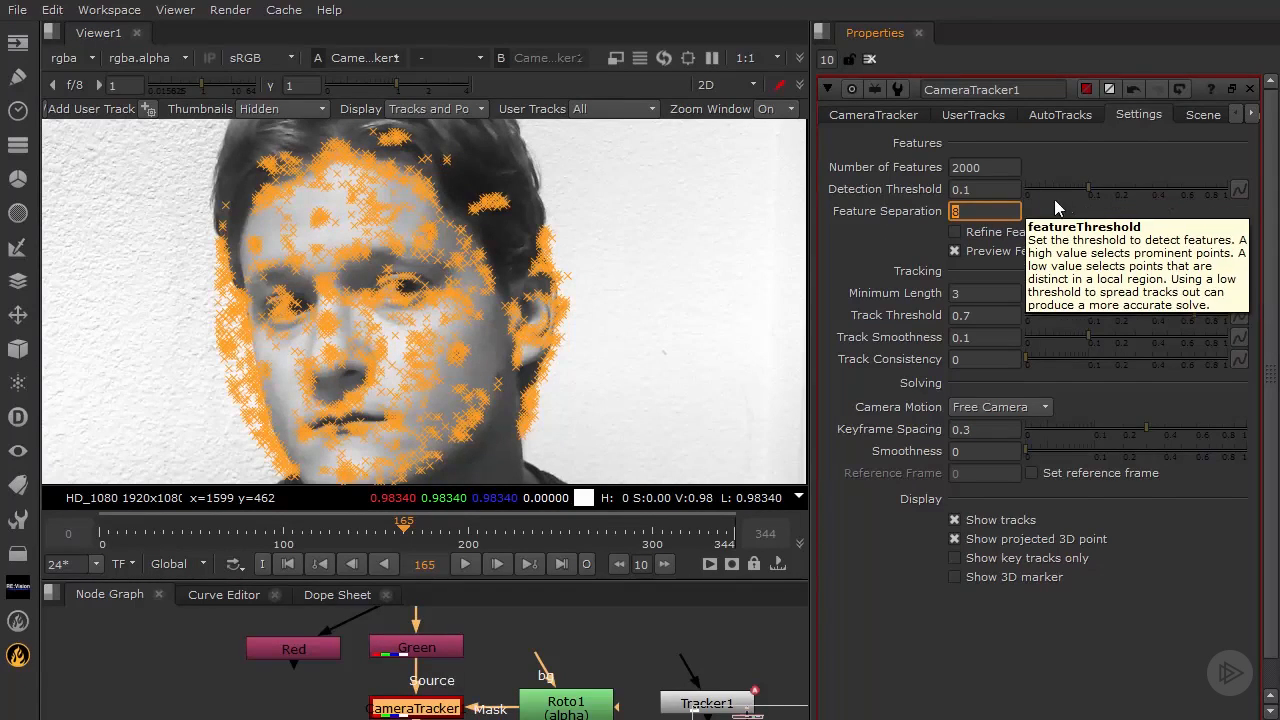
pyautogui.moveTo(1089, 187)
pyautogui.mouseDown()
pyautogui.moveTo(1017, 188)
pyautogui.moveTo(1228, 203)
pyautogui.moveTo(1058, 189)
pyautogui.moveTo(1125, 188)
pyautogui.moveTo(1096, 190)
pyautogui.mouseUp()
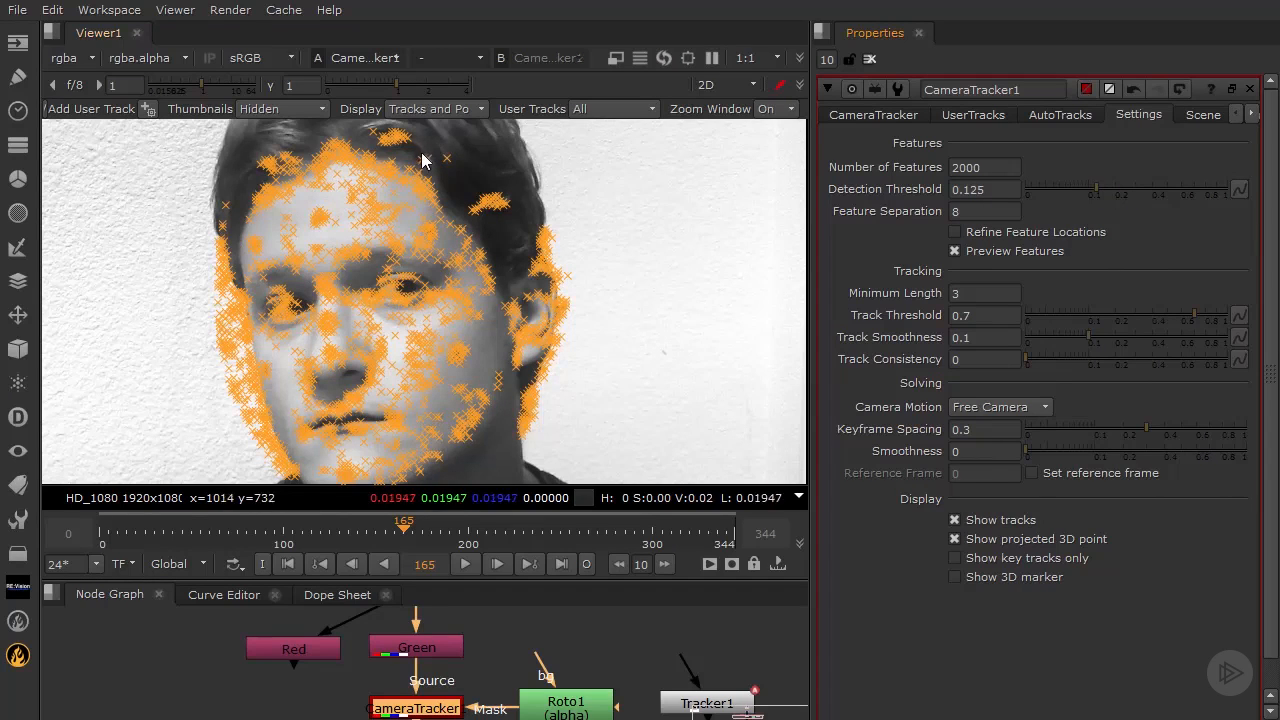
pyautogui.moveTo(1005, 192); pyautogui.dragTo(973, 200)
pyautogui.press('BackSpace')
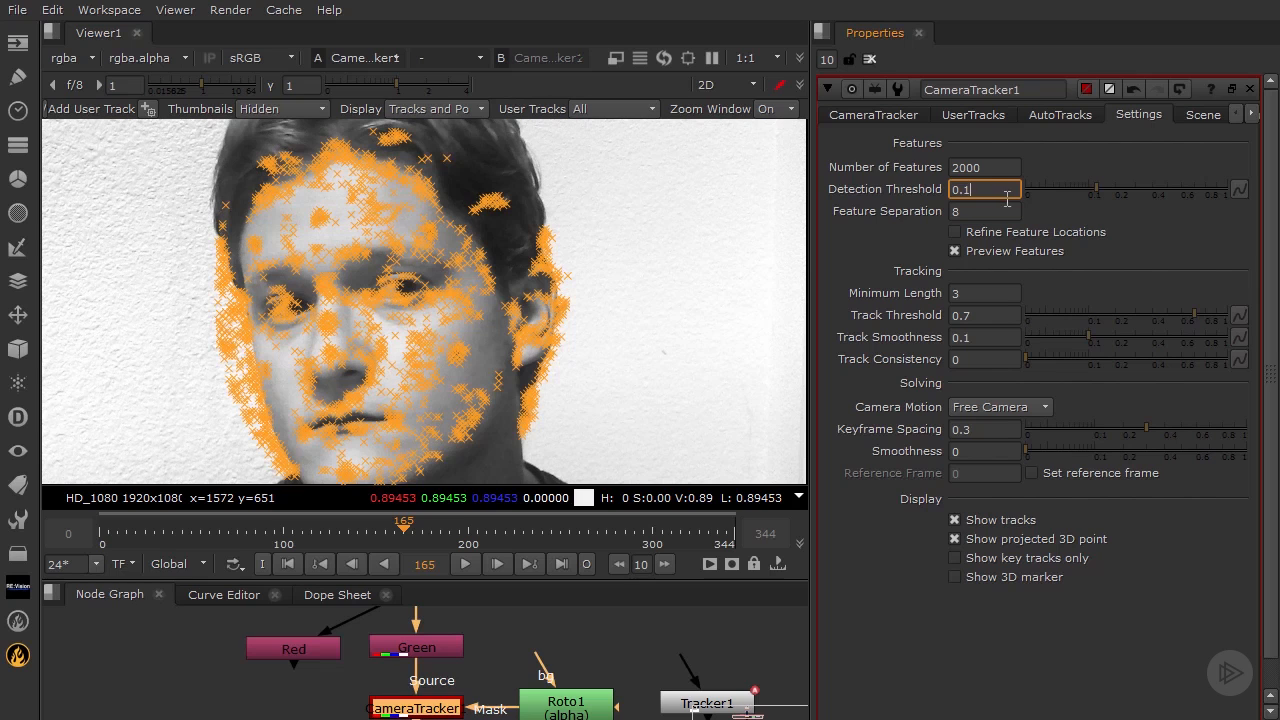
pyautogui.press('Return')
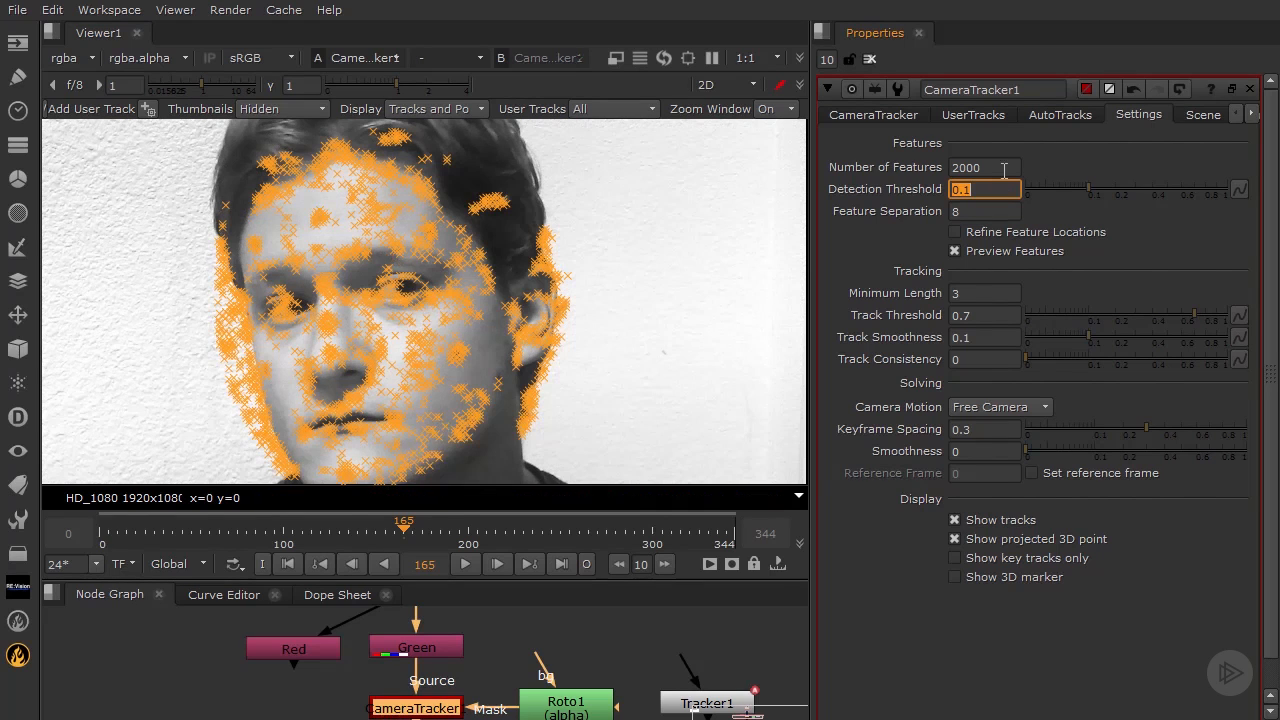
# Turn on Refine Feature Locations
pyautogui.click(954, 232)
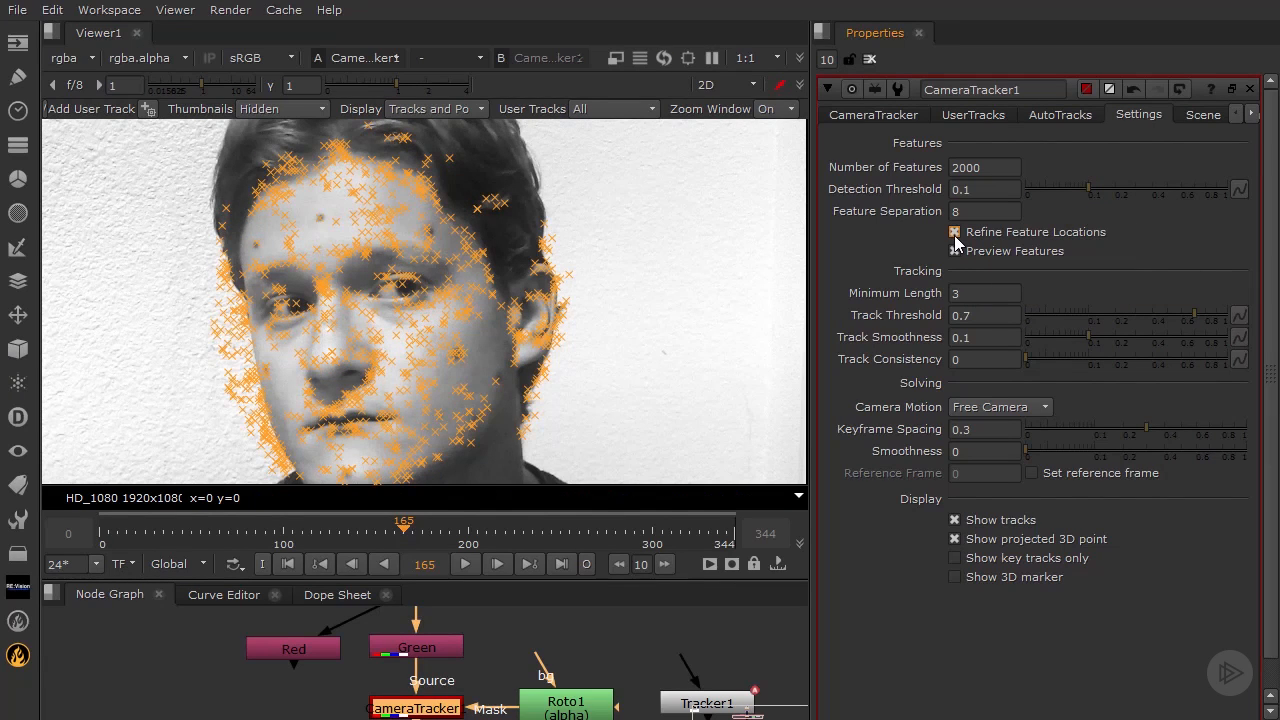
pyautogui.click(954, 232)
pyautogui.click(956, 235)
# Set Number of Features to 300 and raise the Detection Threshold to 0.2
pyautogui.moveTo(1004, 166); pyautogui.dragTo(936, 170)
pyautogui.write('3')
pyautogui.press('Return')
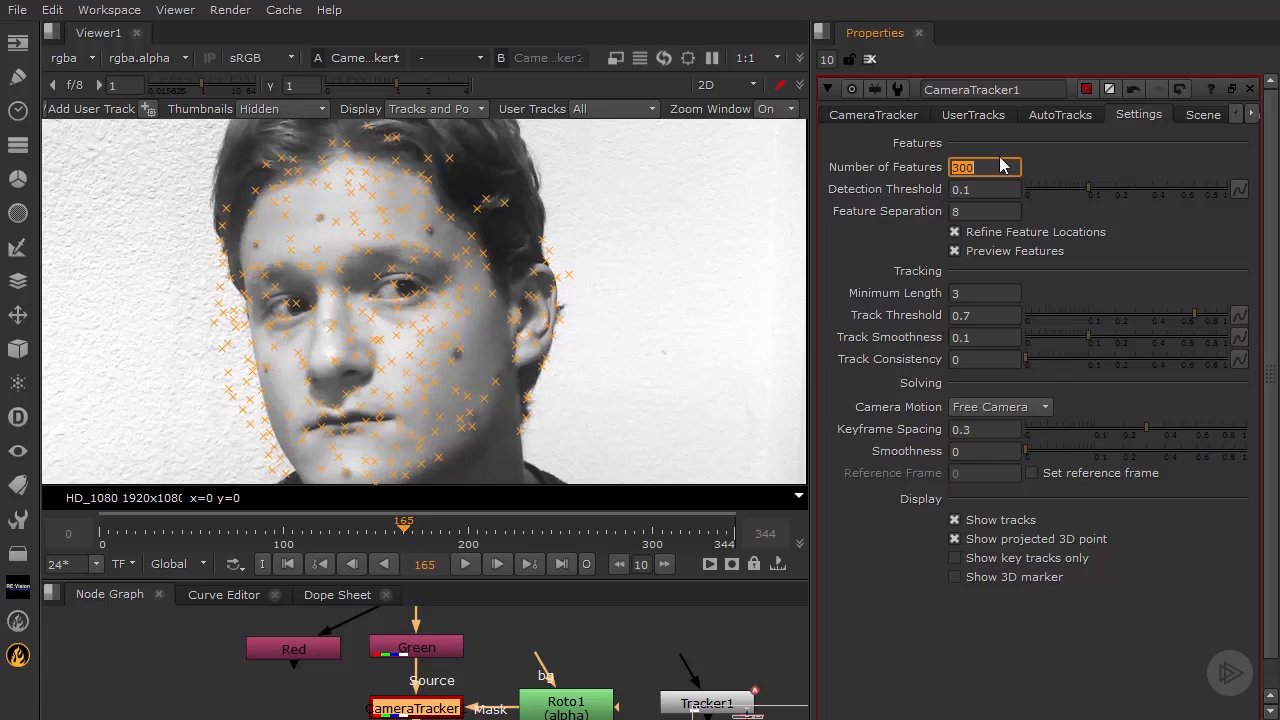
pyautogui.moveTo(1086, 194); pyautogui.dragTo(1115, 191)
# Disable refined locations; set detection threshold 0.24, minimum length 15, track threshold 0.7, smoothness 0.1
pyautogui.click(1000, 231)
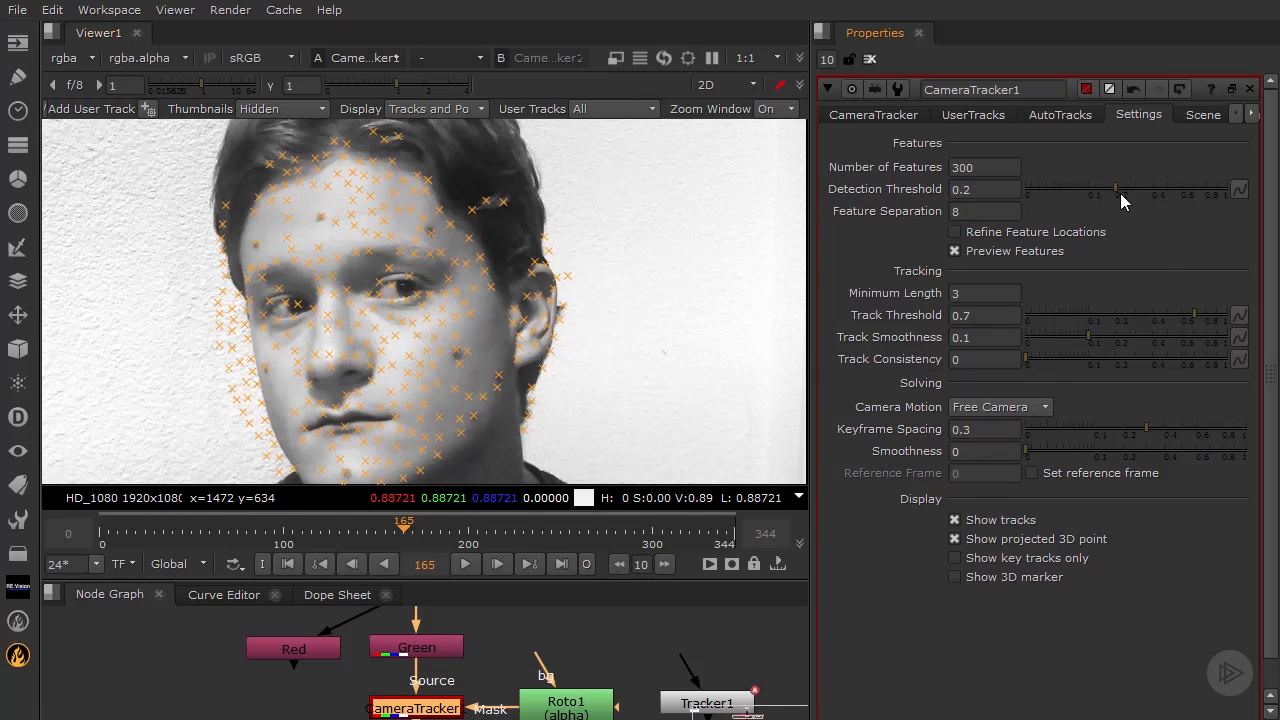
pyautogui.moveTo(1120, 192)
pyautogui.mouseDown()
pyautogui.moveTo(1138, 191)
pyautogui.moveTo(1125, 189)
pyautogui.mouseUp()
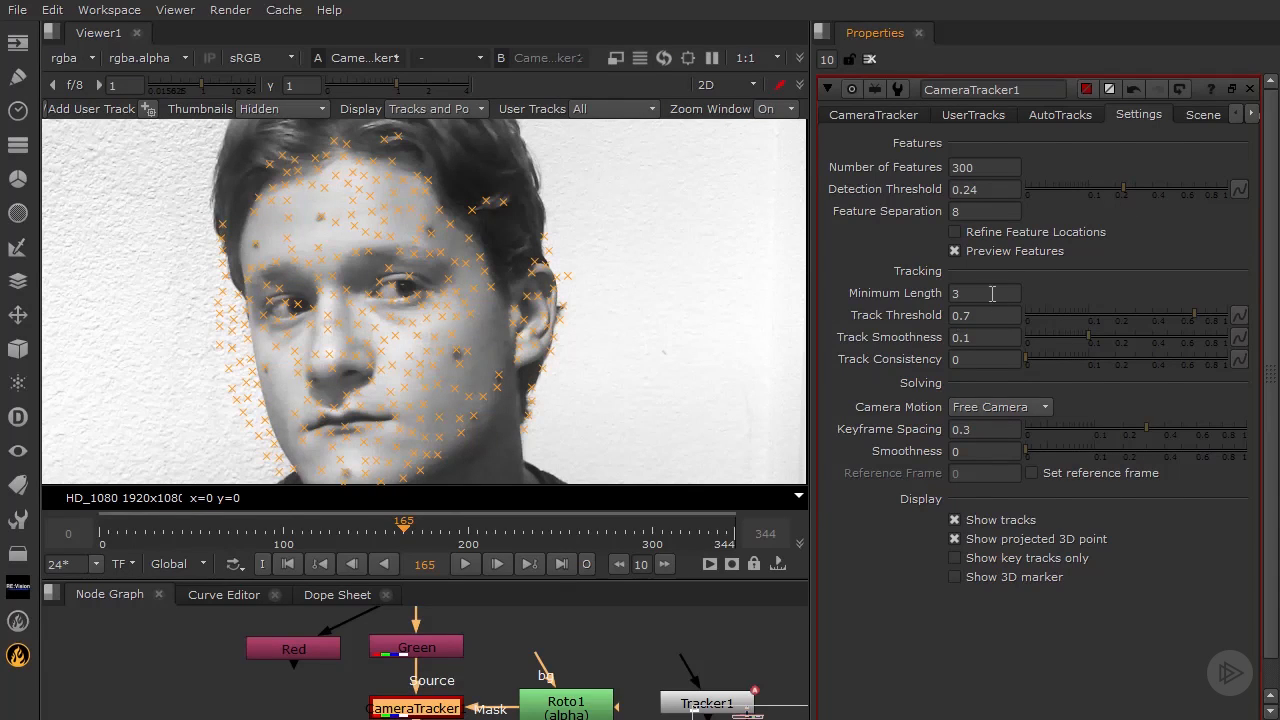
pyautogui.moveTo(992, 293)
pyautogui.click(990, 315)
pyautogui.click(975, 294)
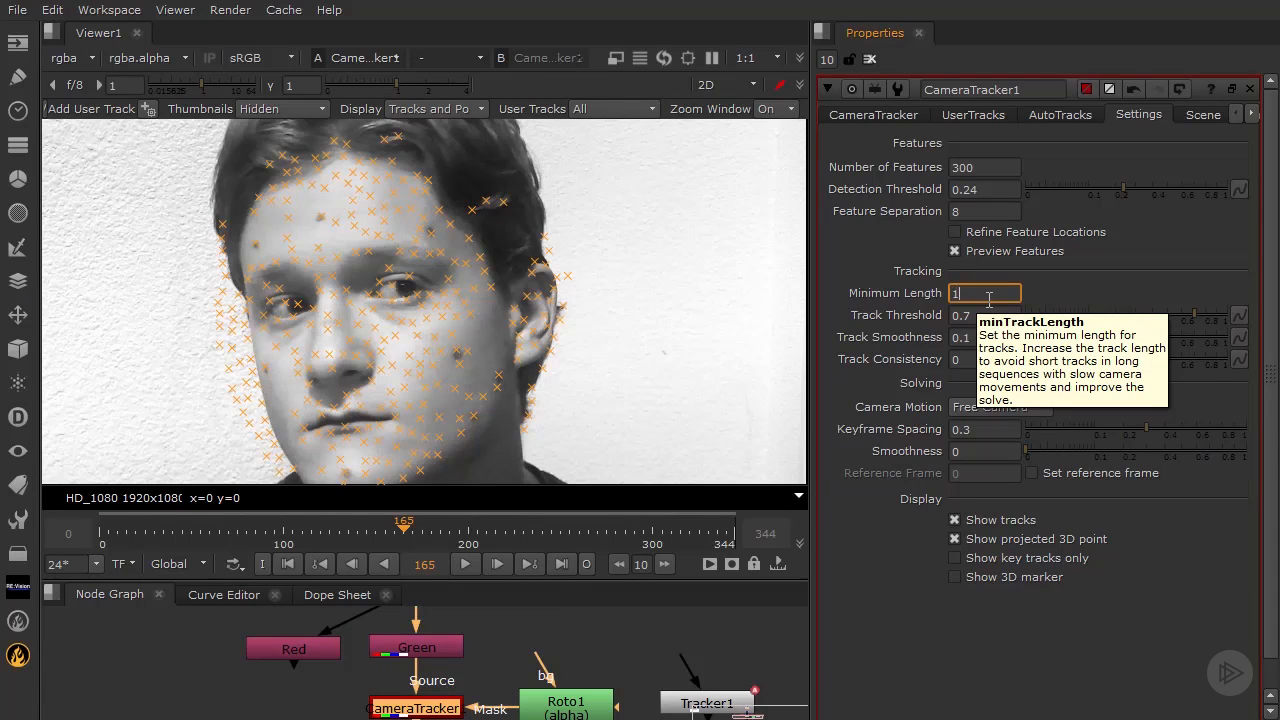
pyautogui.click(1013, 315)
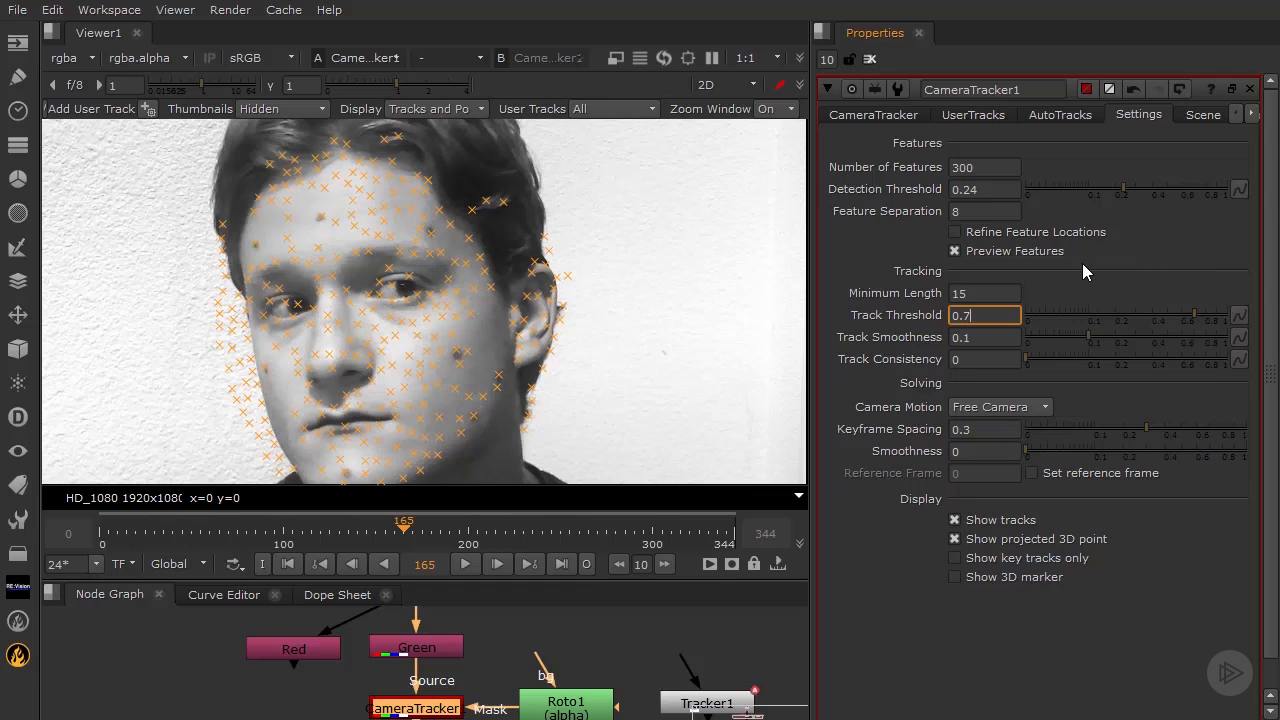
pyautogui.click(985, 340)
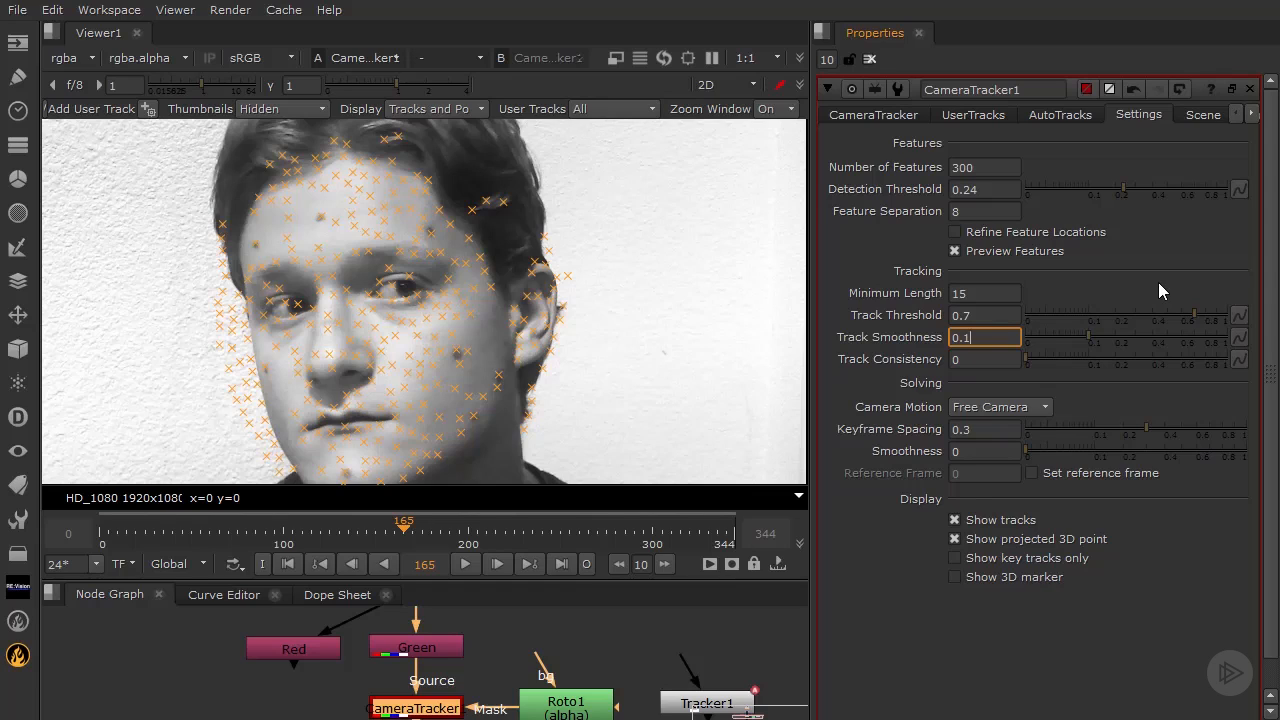
pyautogui.click(900, 116)
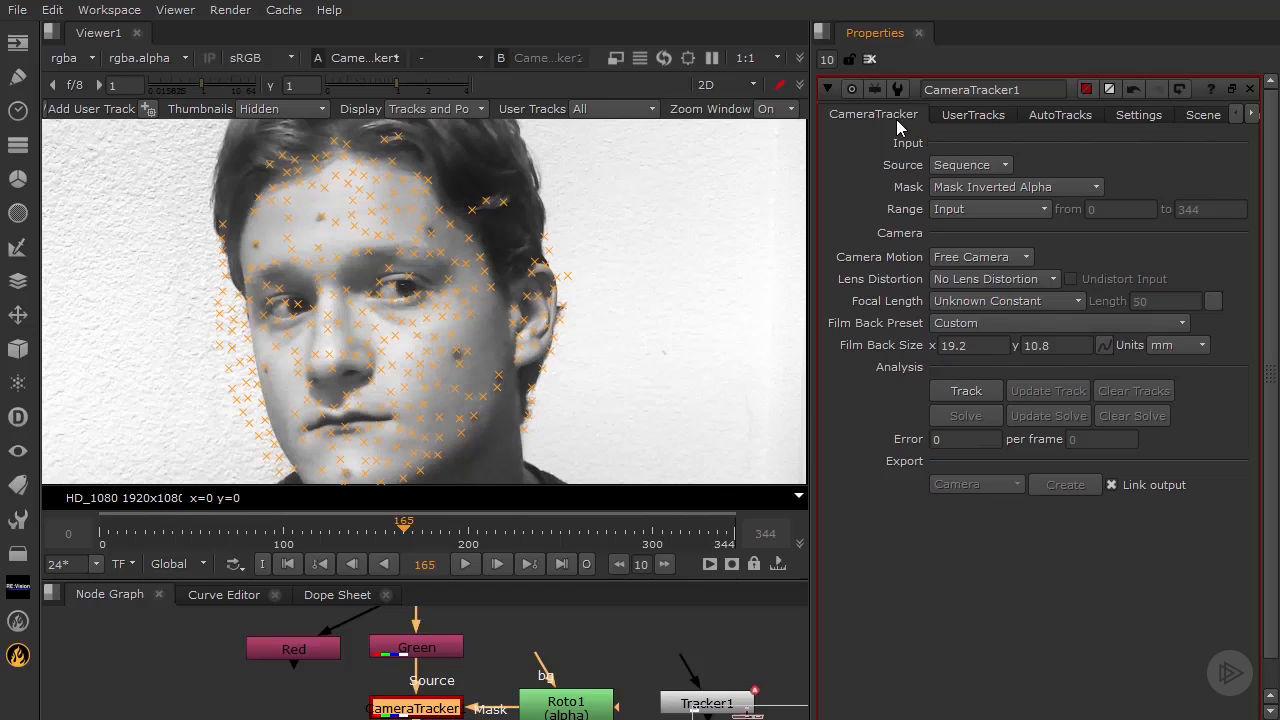
# Run Track in the CameraTracker to compute feature tracks over the face footage
pyautogui.click(966, 391)
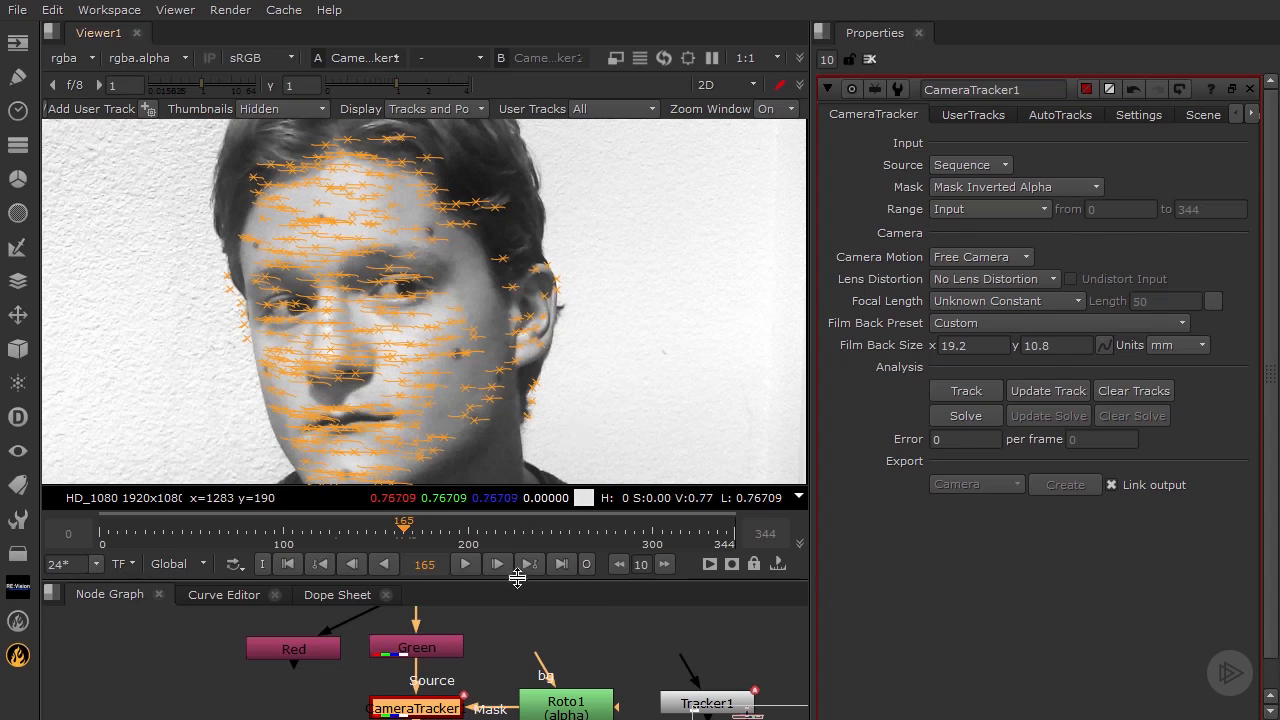
# Enlarge and zoom the viewer, inspect the track lengths, and scrub to frame 225
pyautogui.moveTo(518, 583); pyautogui.dragTo(518, 615)
pyautogui.scroll(3, 496, 426)
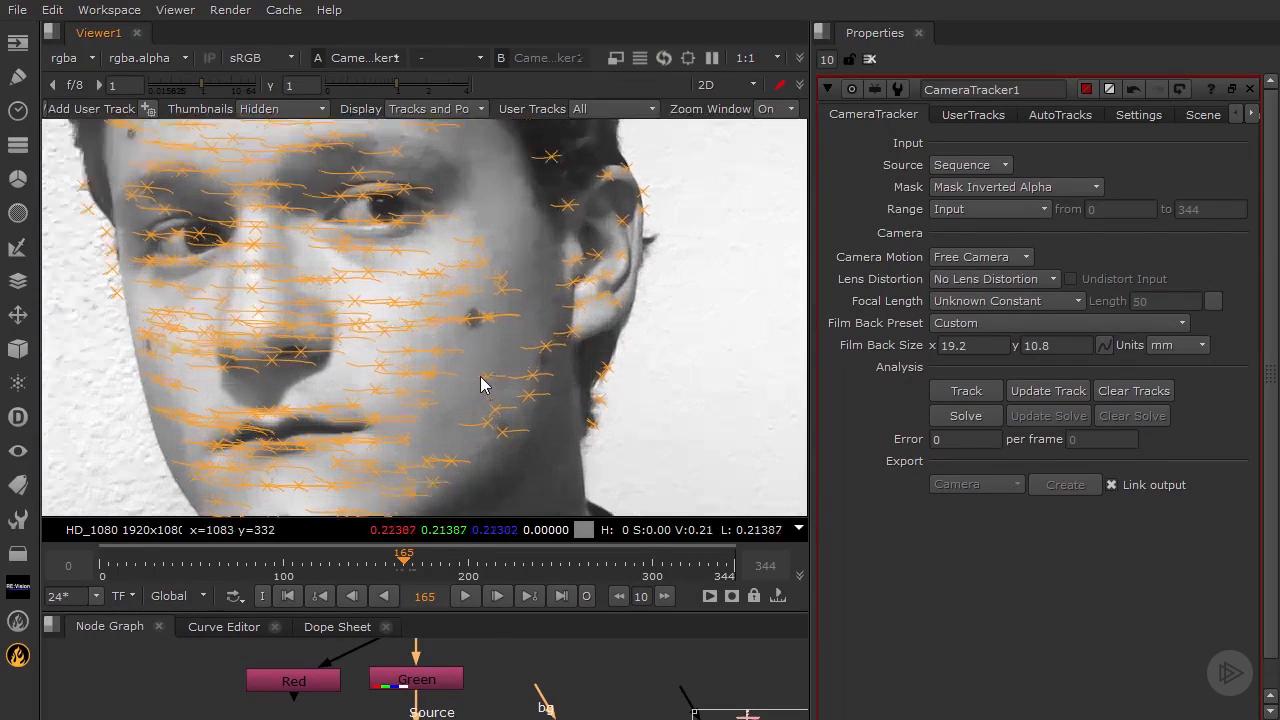
pyautogui.moveTo(429, 380)
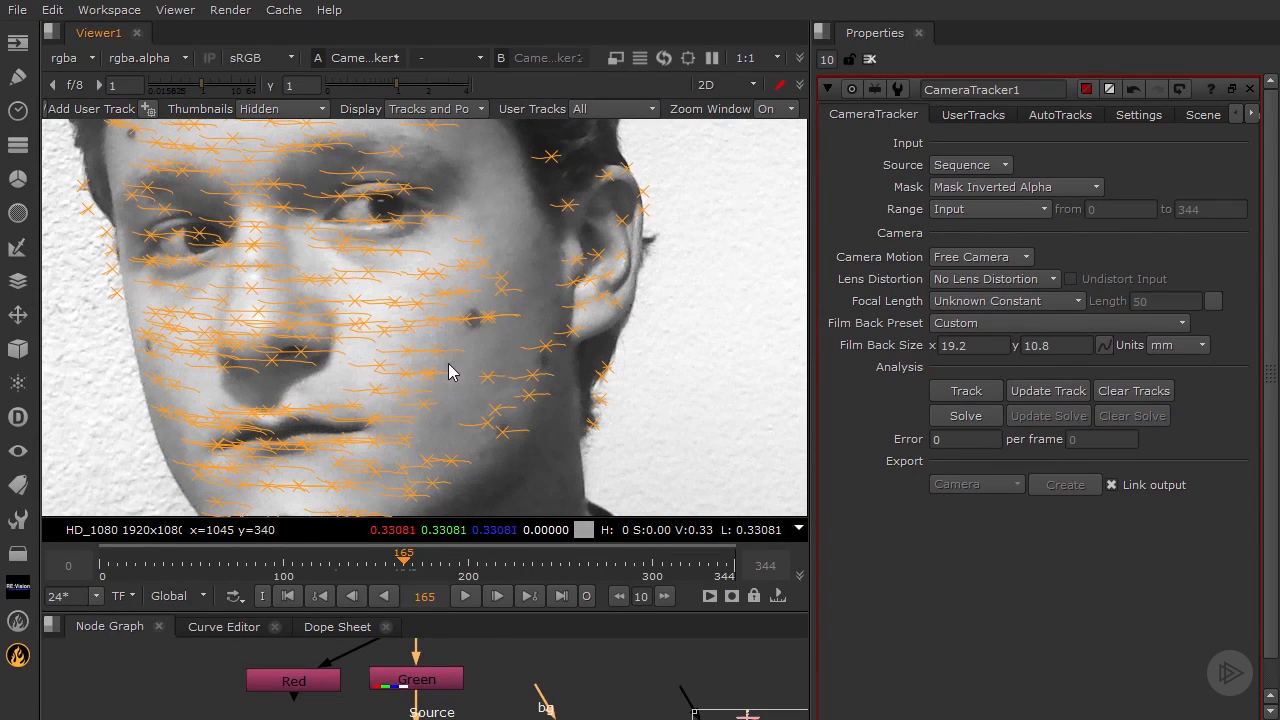
pyautogui.moveTo(490, 317)
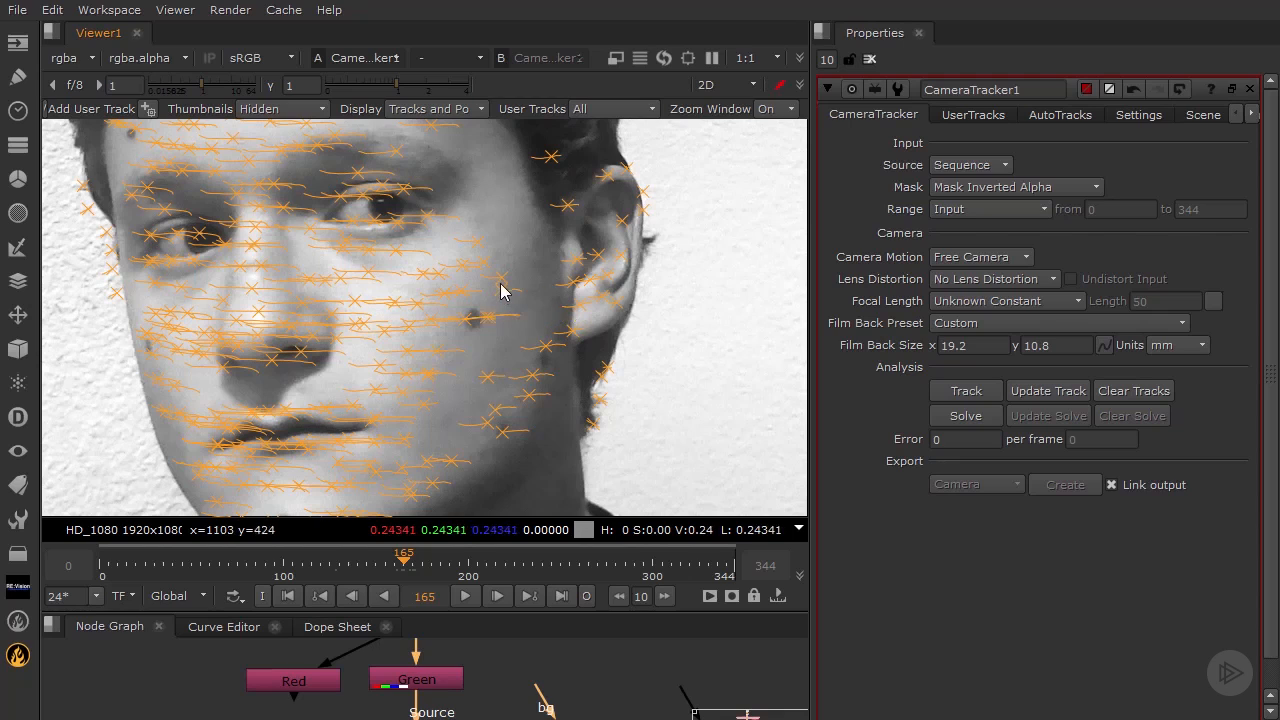
pyautogui.moveTo(503, 283)
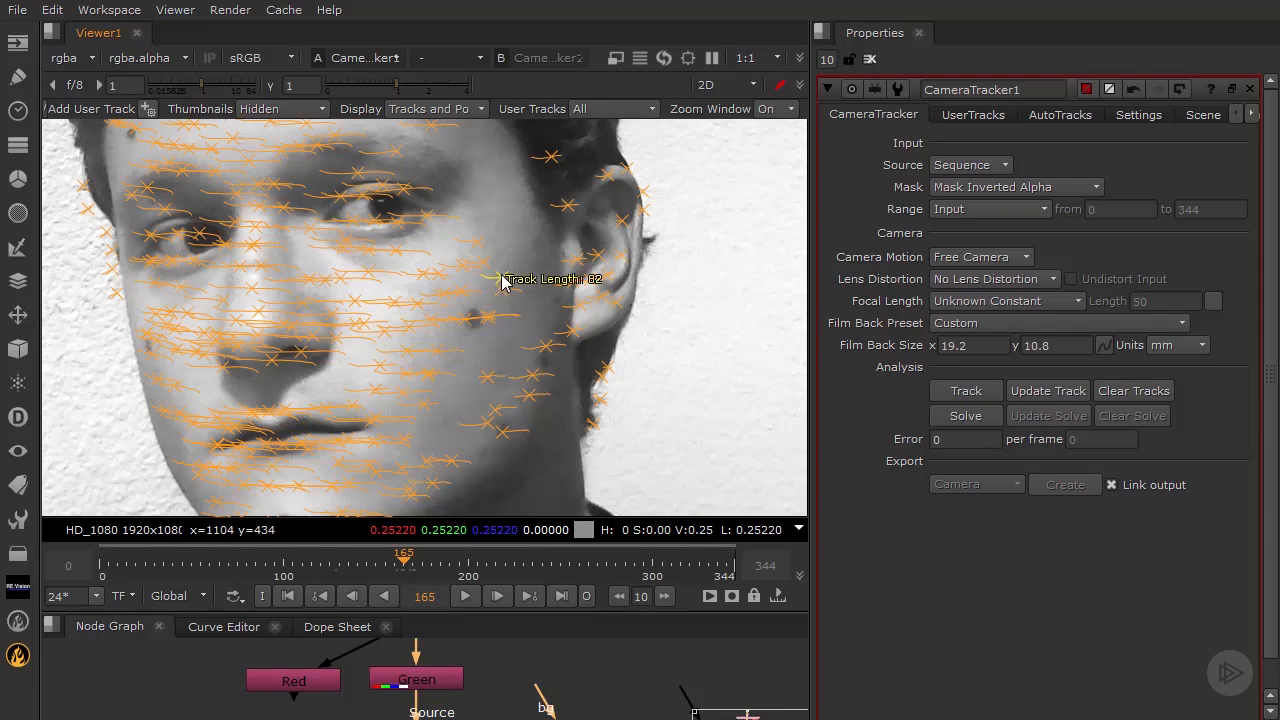
pyautogui.moveTo(480, 250)
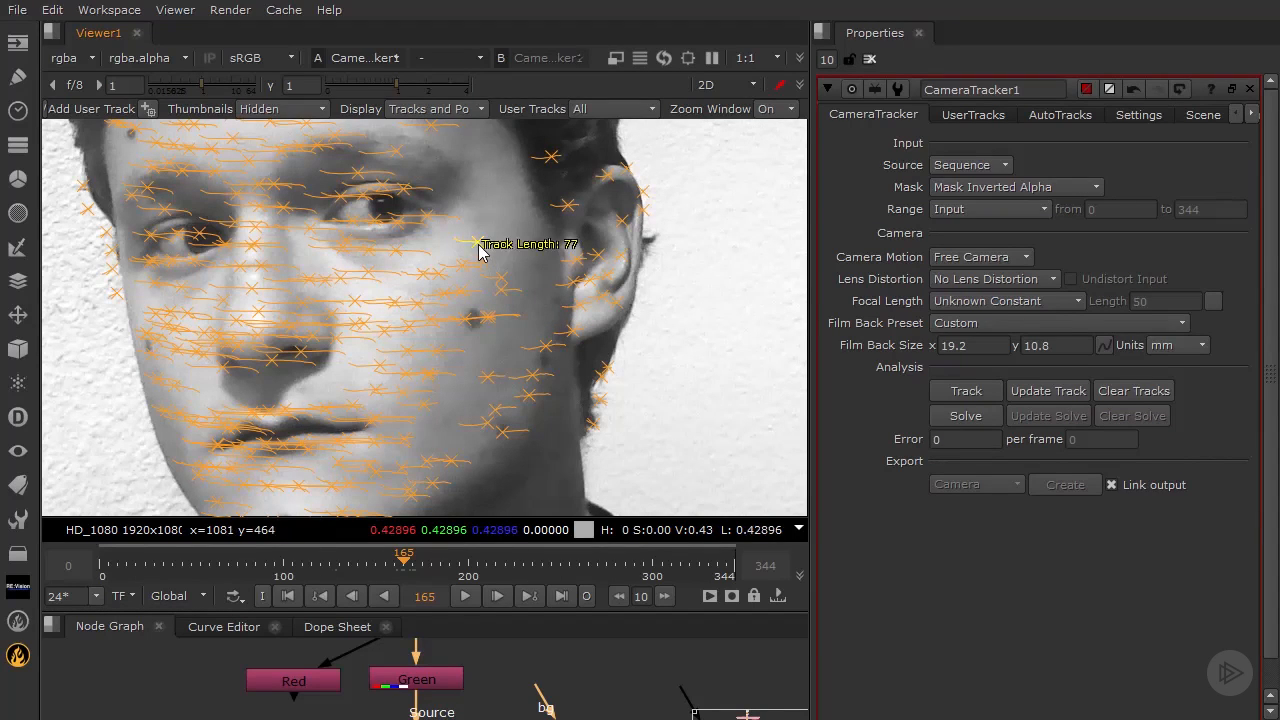
pyautogui.moveTo(555, 163)
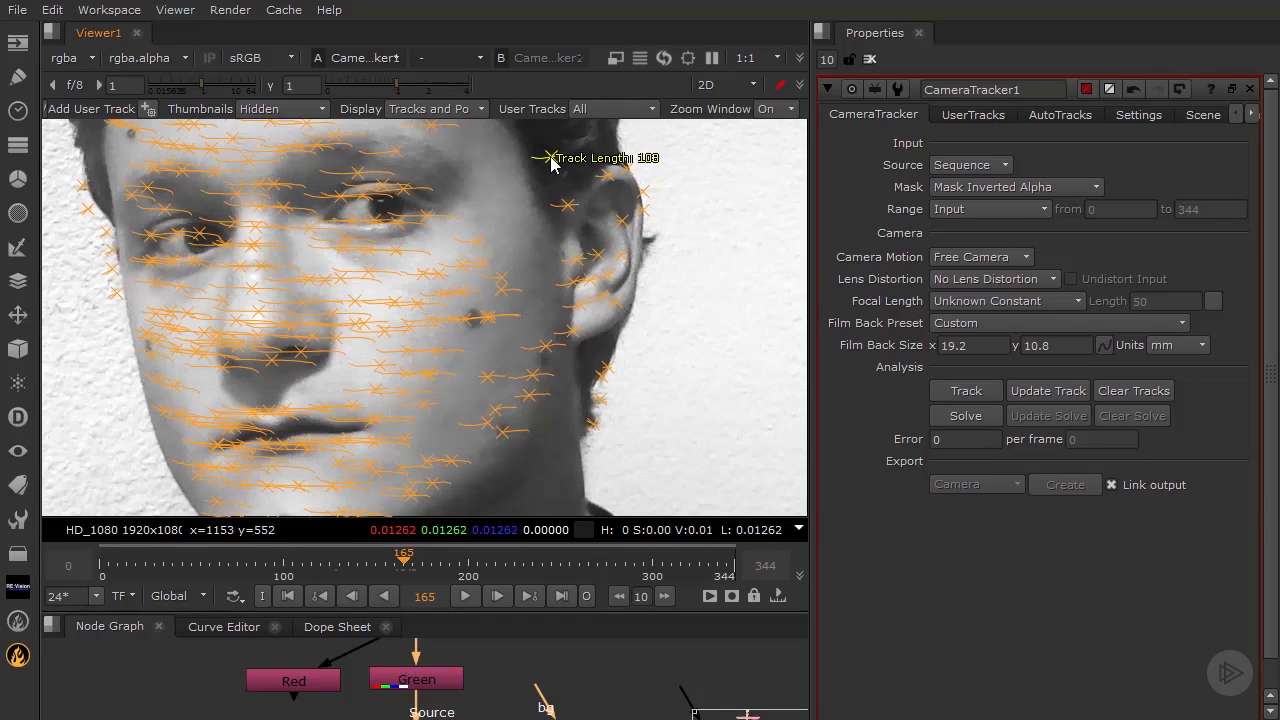
pyautogui.moveTo(532, 400)
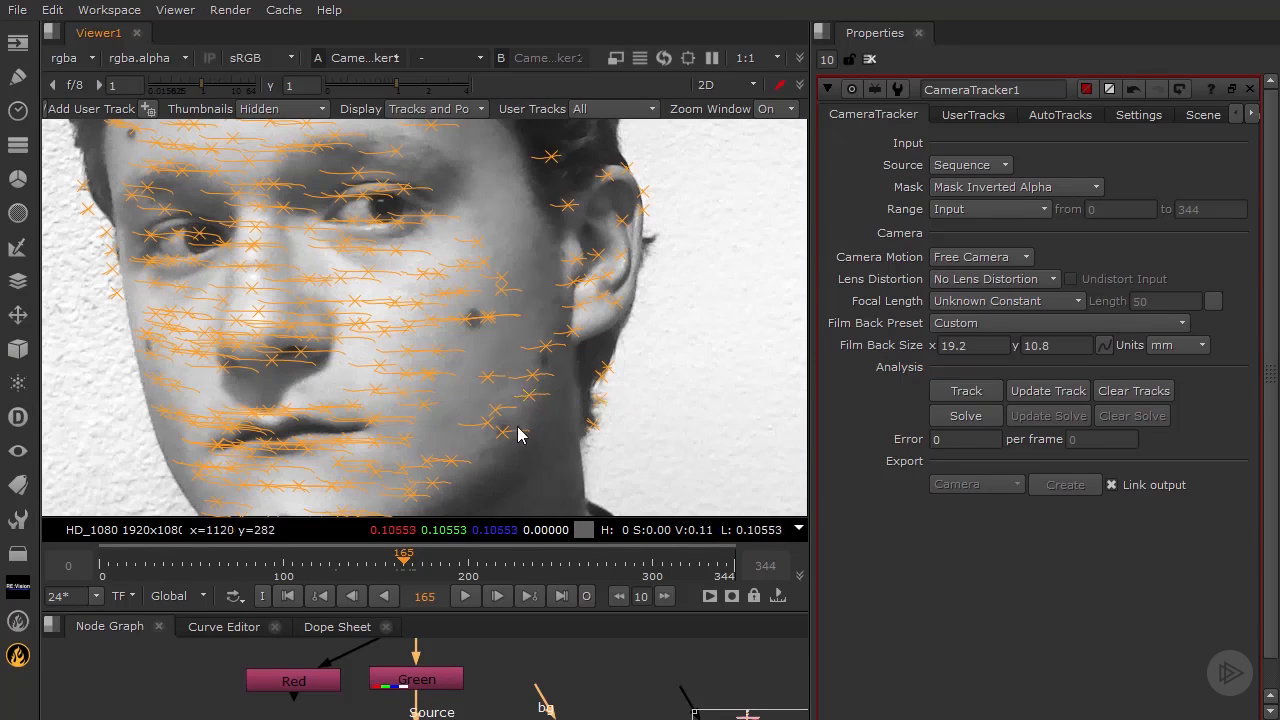
pyautogui.moveTo(505, 433)
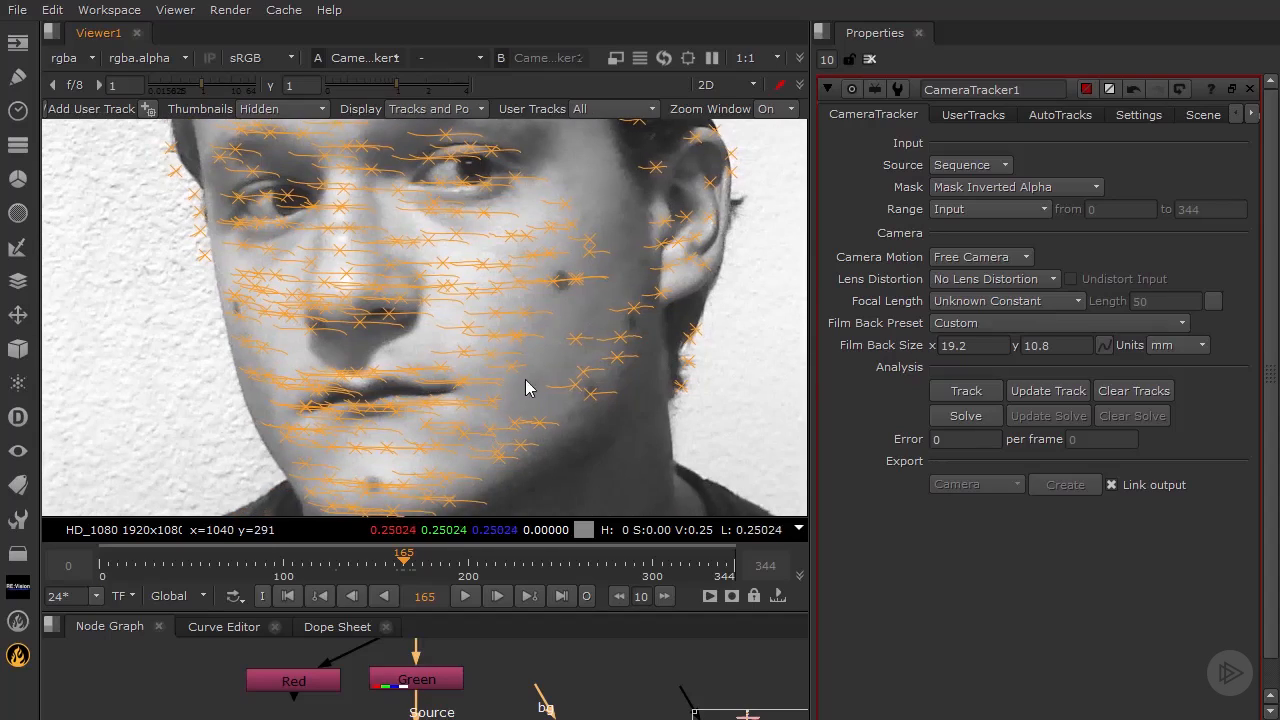
pyautogui.moveTo(406, 566); pyautogui.dragTo(514, 569)
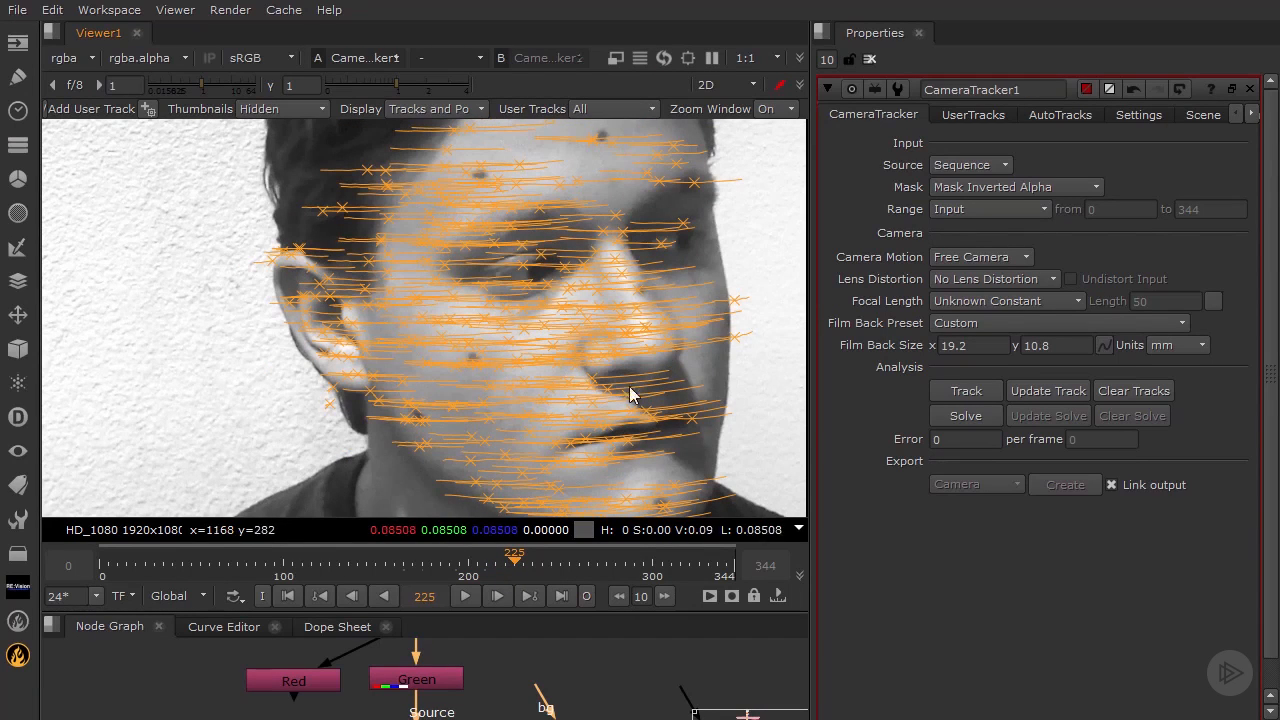
pyautogui.moveTo(506, 656); pyautogui.dragTo(469, 716, button='middle')
# Disable Read1 with D and scrub through the shot to review the tracks alone on black
pyautogui.moveTo(452, 652); pyautogui.dragTo(464, 717, button='middle')
pyautogui.click(401, 685)
pyautogui.press('d')
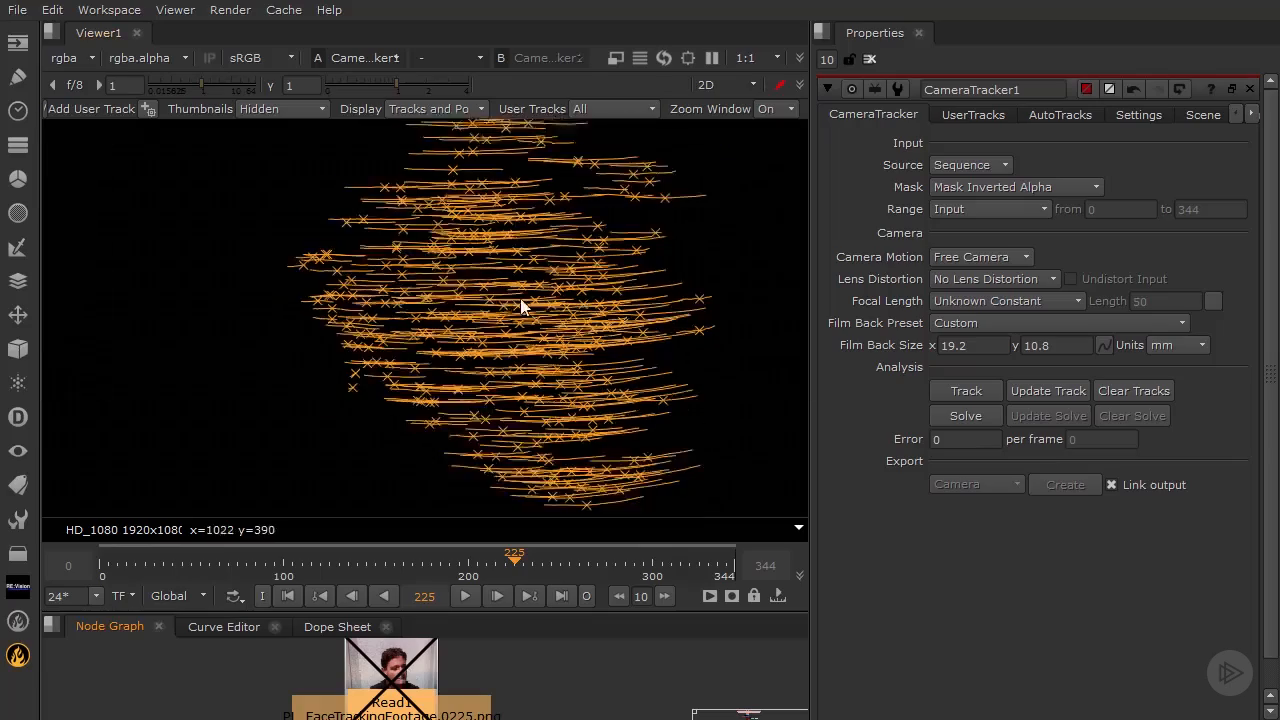
pyautogui.moveTo(527, 562); pyautogui.dragTo(187, 576)
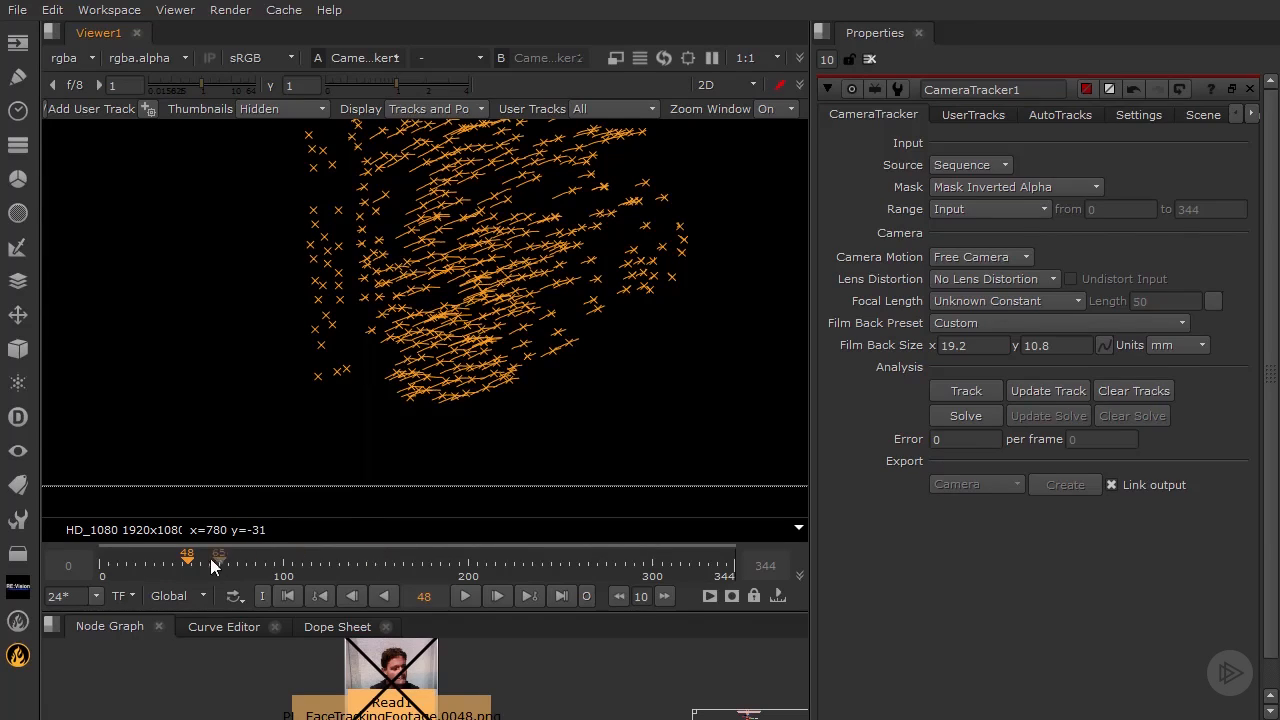
pyautogui.moveTo(180, 563); pyautogui.dragTo(607, 582)
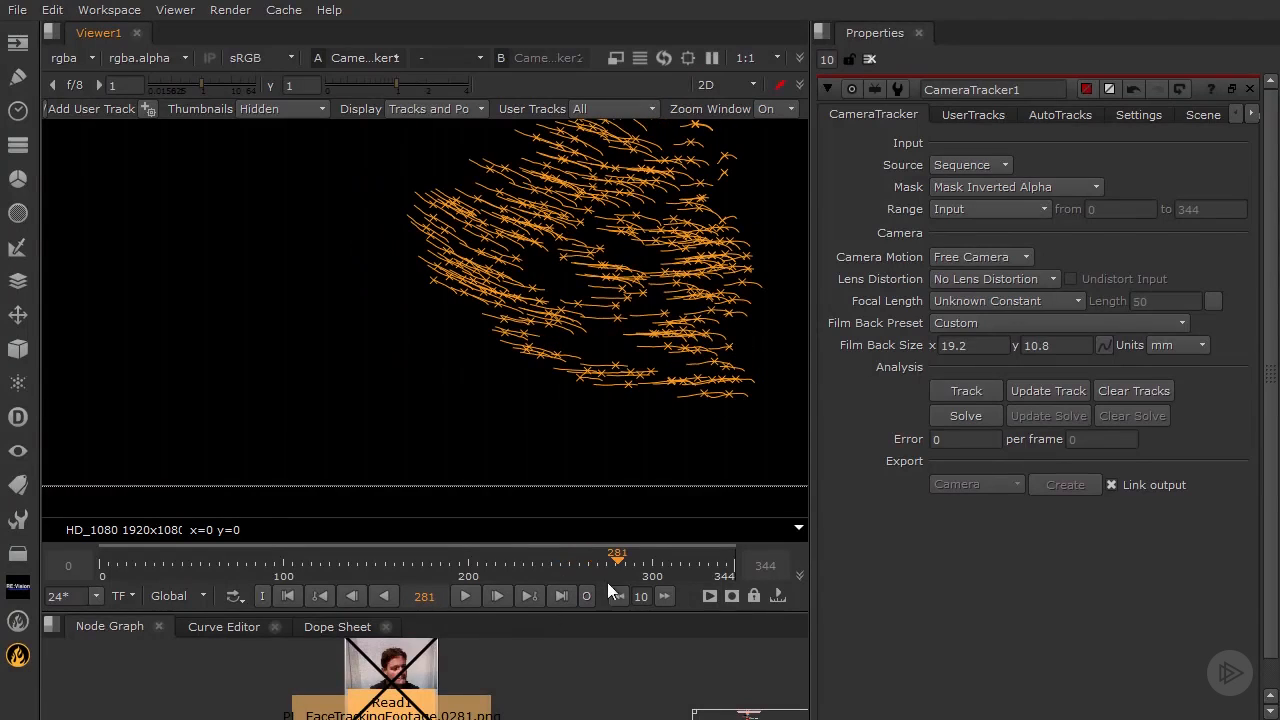
# Re-enable Read1 so the face footage shows behind the tracks, framing the whole face
pyautogui.press('d')
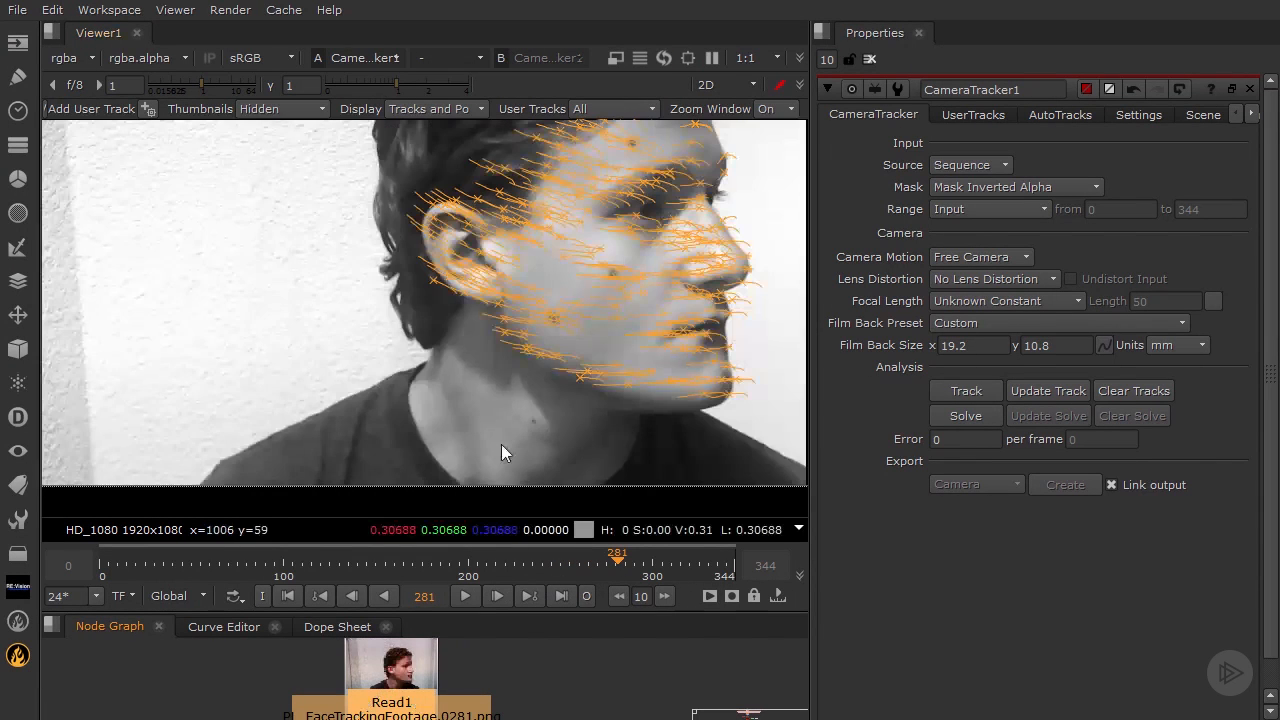
pyautogui.scroll(-2, 613, 287)
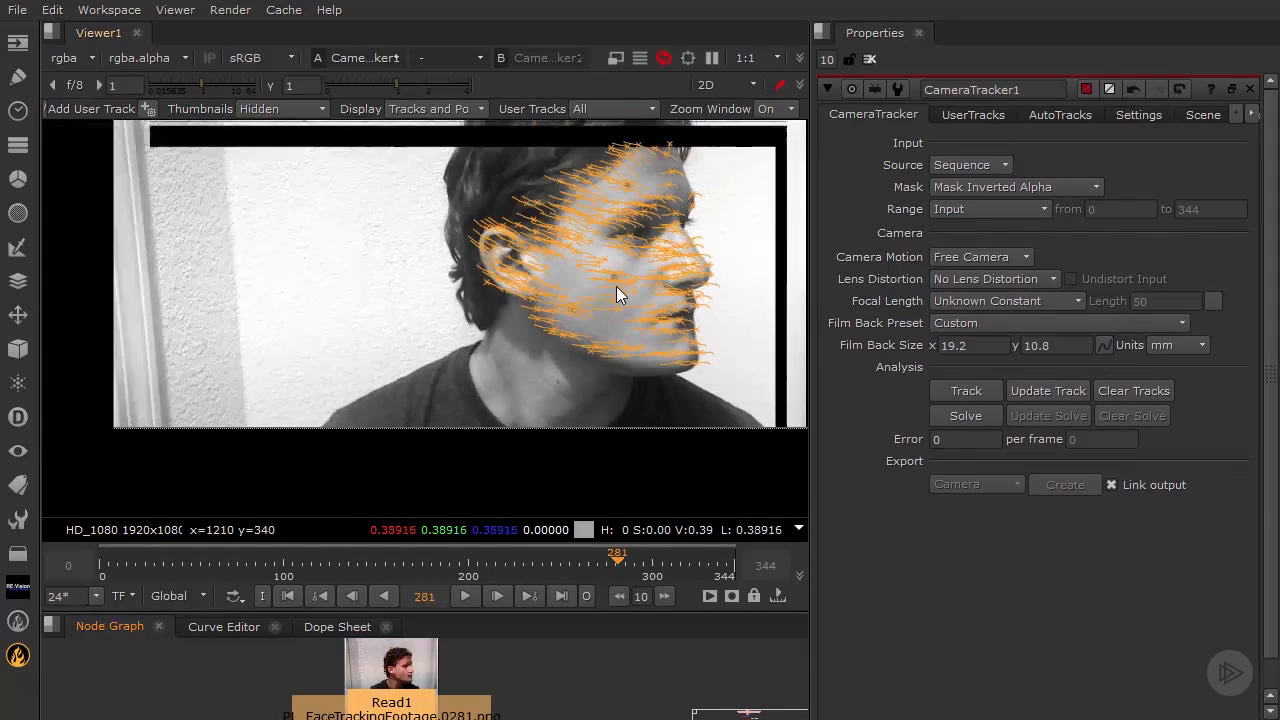
pyautogui.moveTo(645, 232); pyautogui.dragTo(597, 295, button='middle')
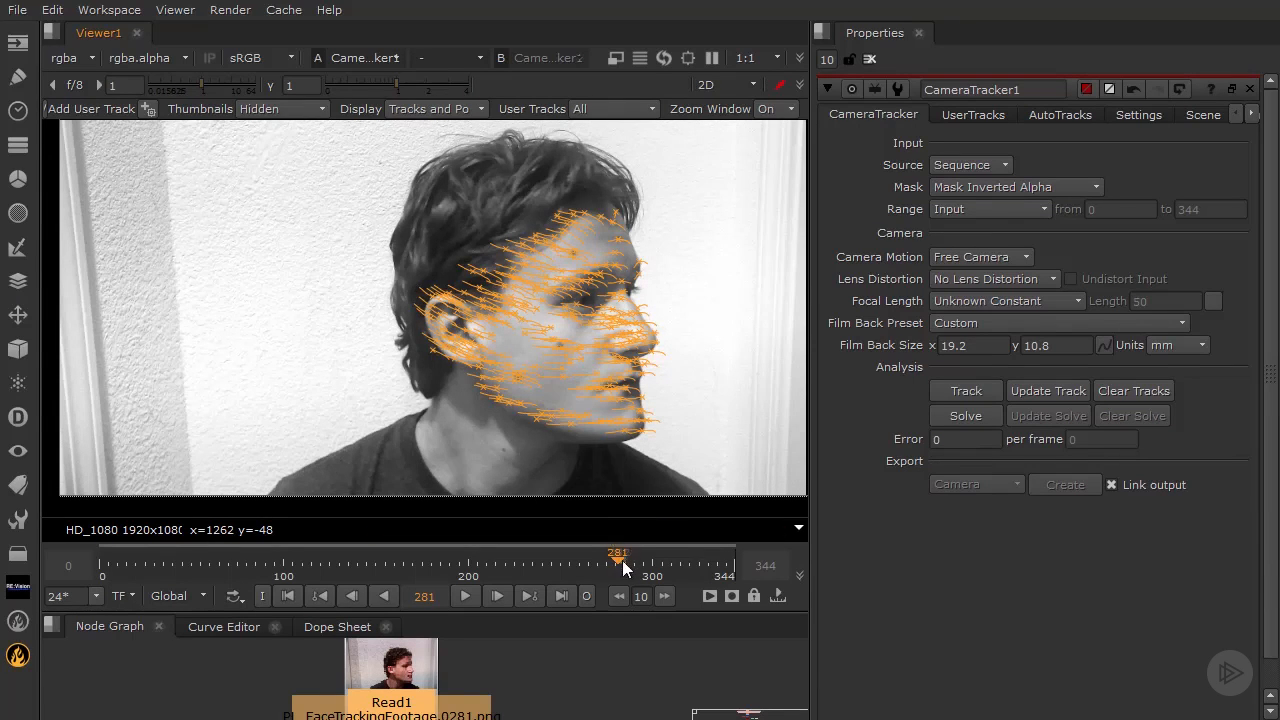
# Scrub back to frame 191 and inspect the tracks close up along the ear's edge
pyautogui.moveTo(624, 566); pyautogui.dragTo(452, 565)
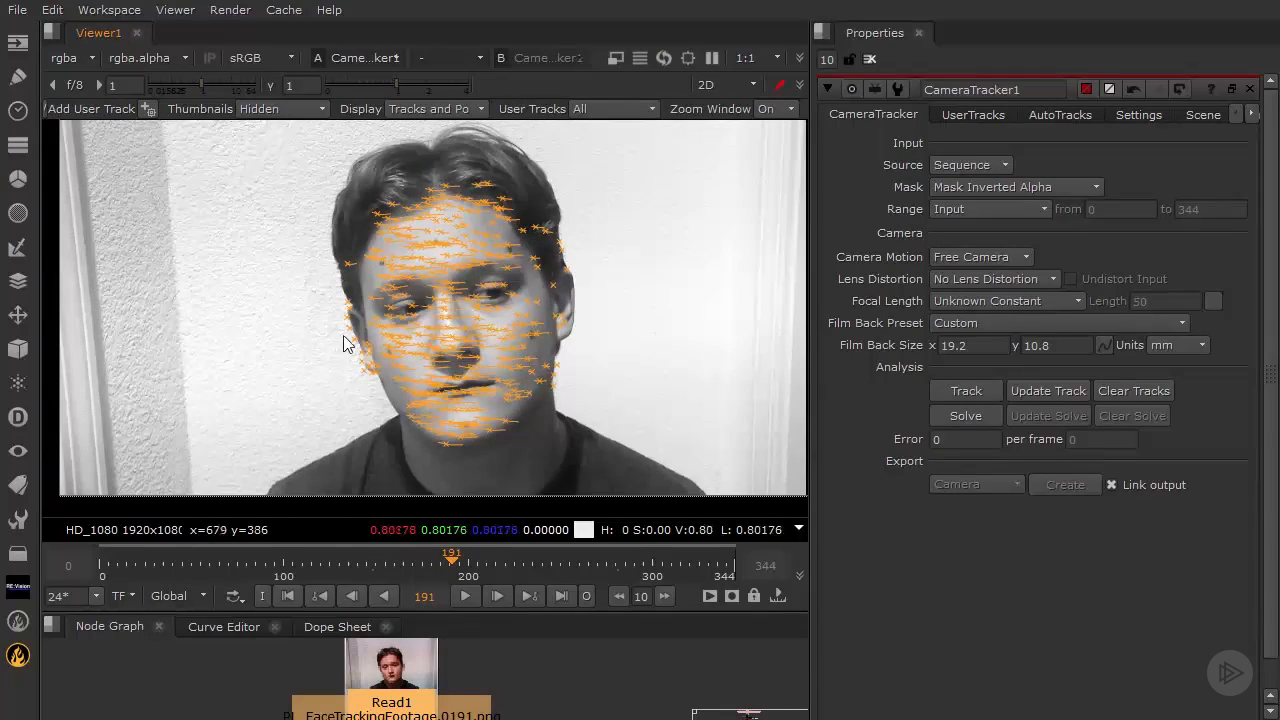
pyautogui.scroll(10, 343, 335)
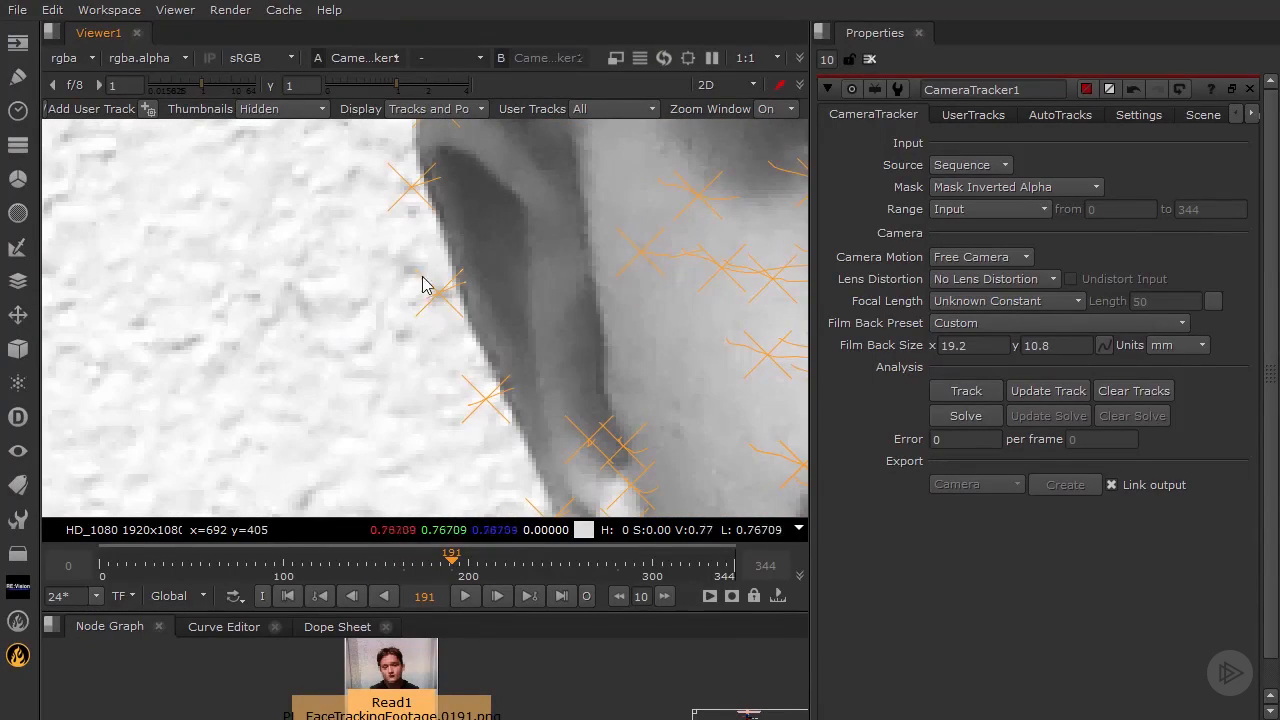
pyautogui.moveTo(710, 265); pyautogui.dragTo(538, 283, button='middle')
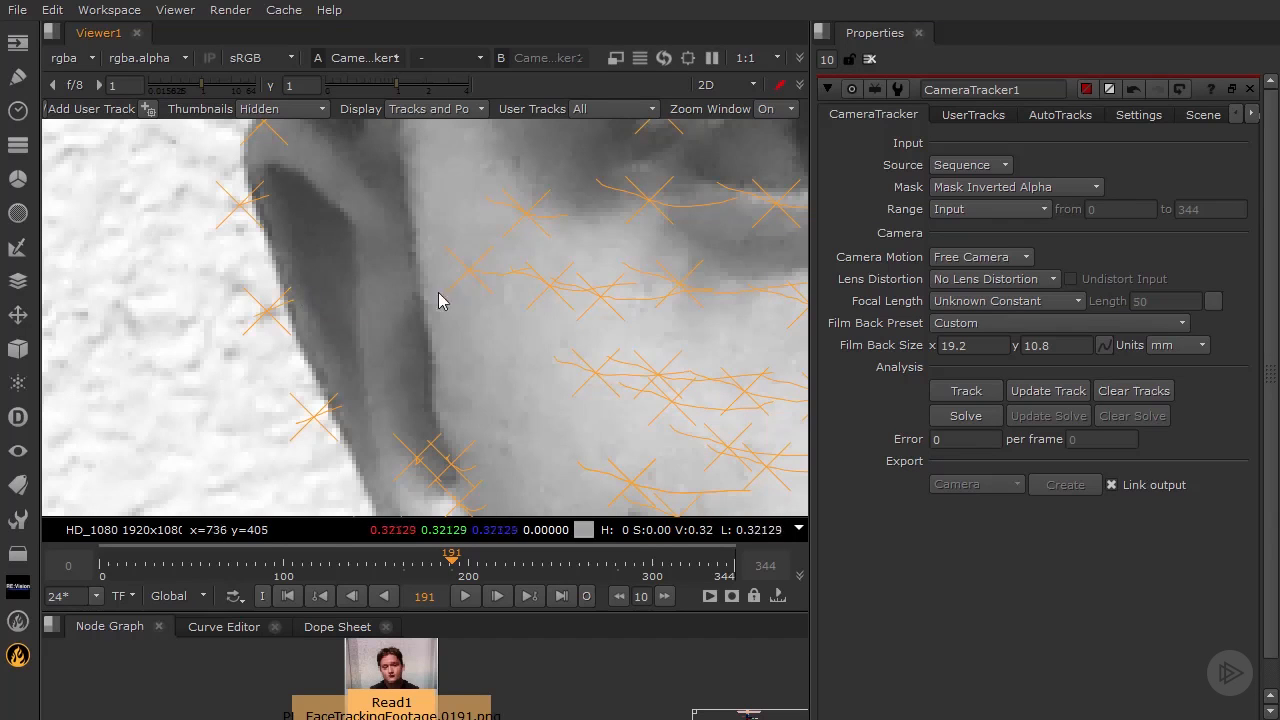
pyautogui.scroll(-6, 594, 300)
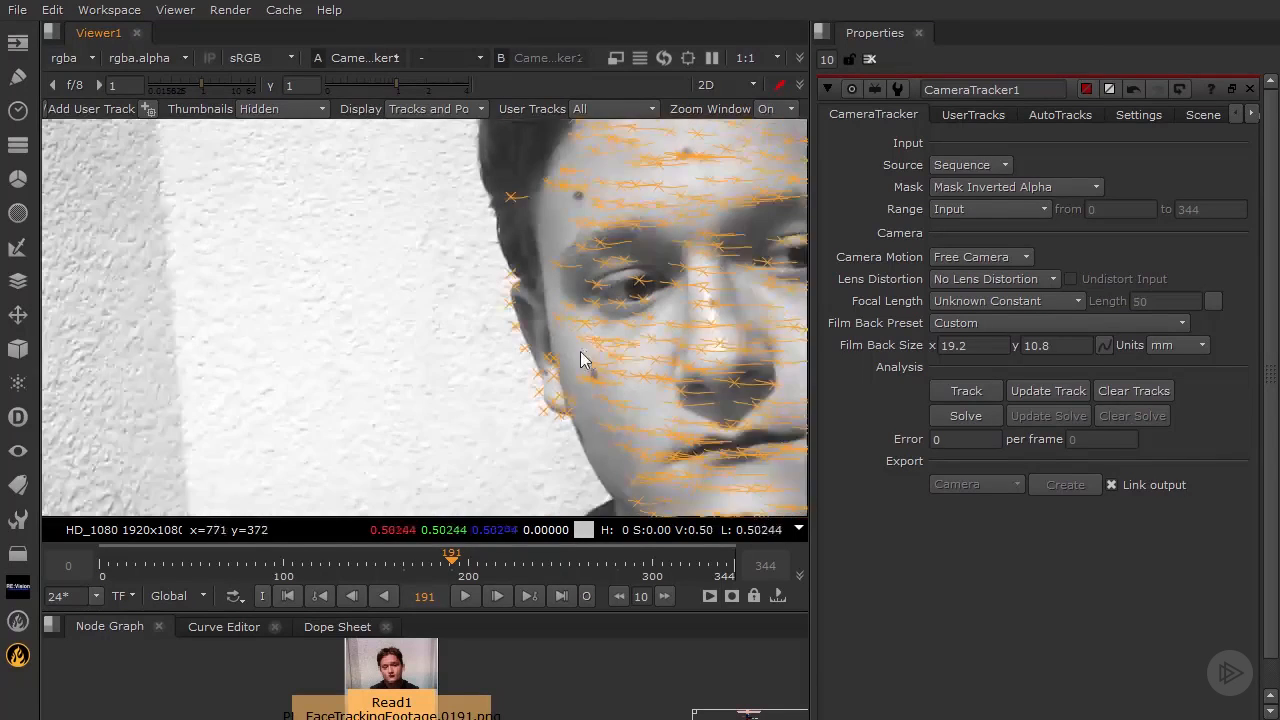
pyautogui.scroll(-4, 386, 337)
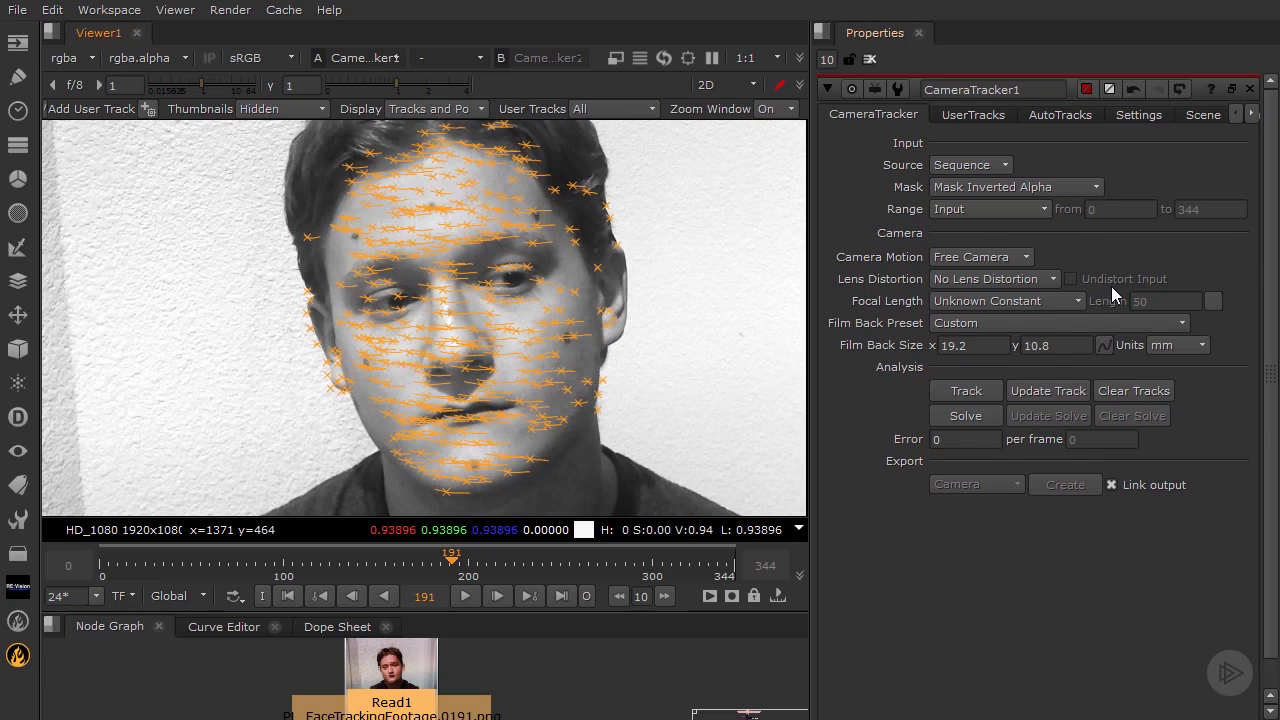